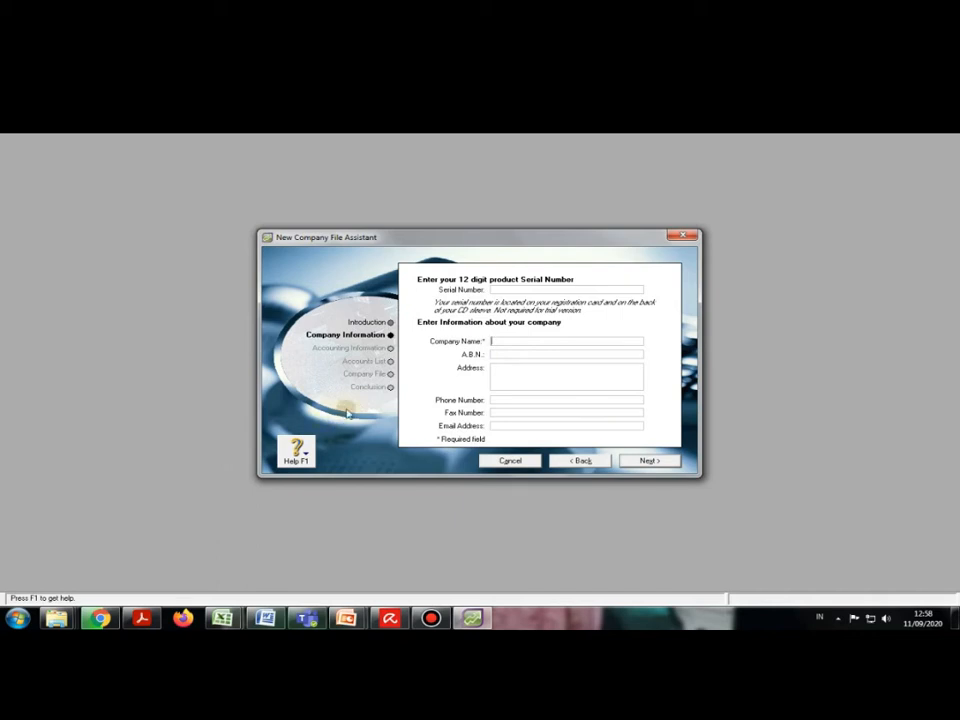
Step: Enter PT. BINTANG as the company name and fill in the company's street address
type("PT. BINT")
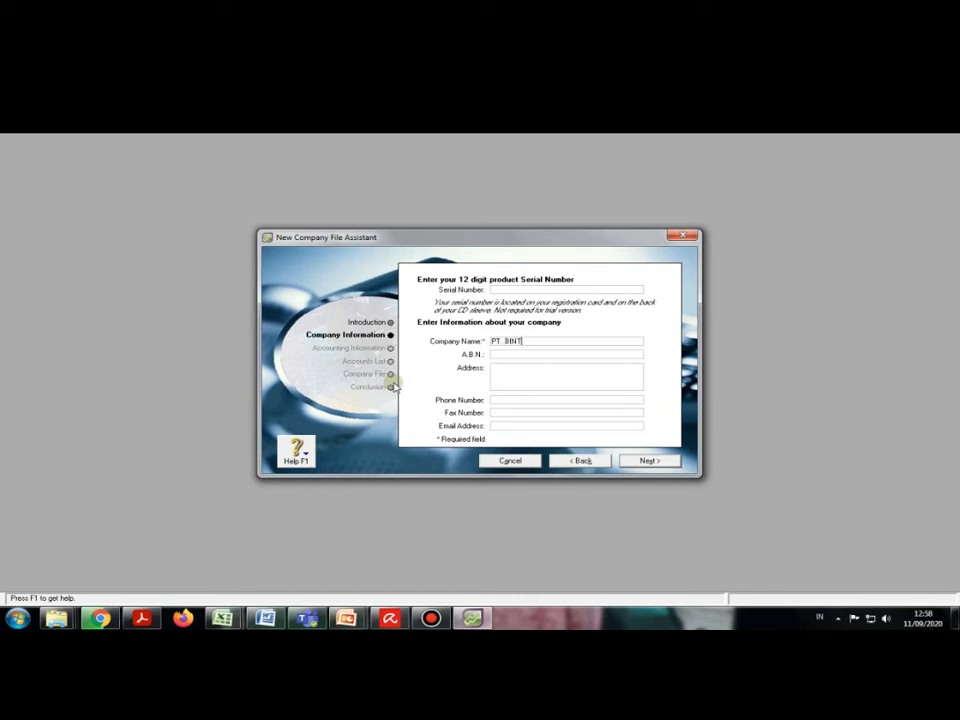
type("ANG")
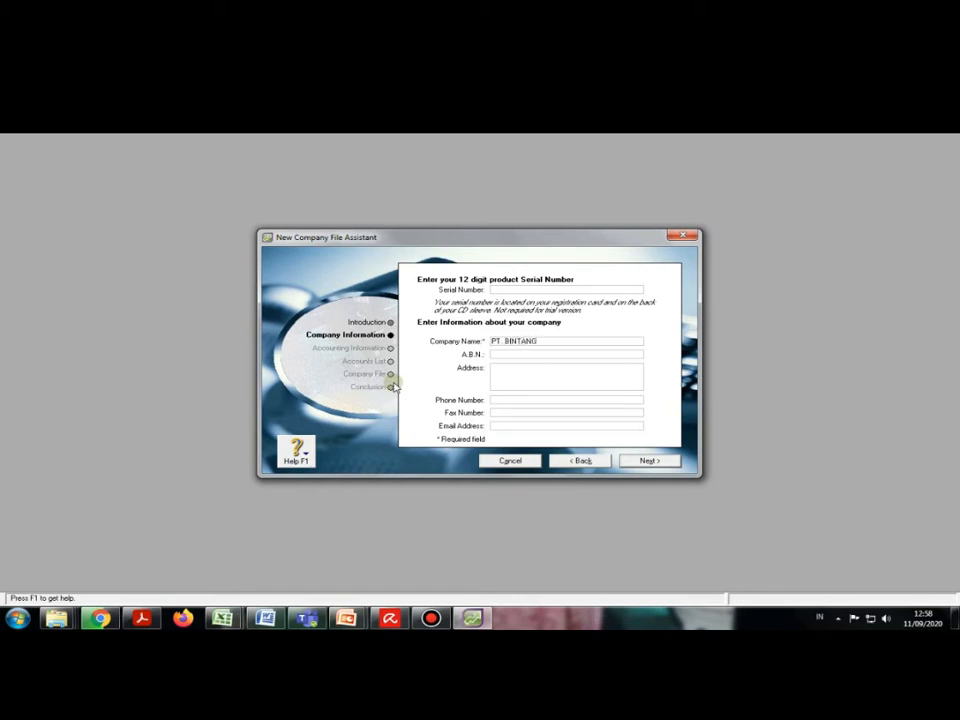
left_click(498, 369)
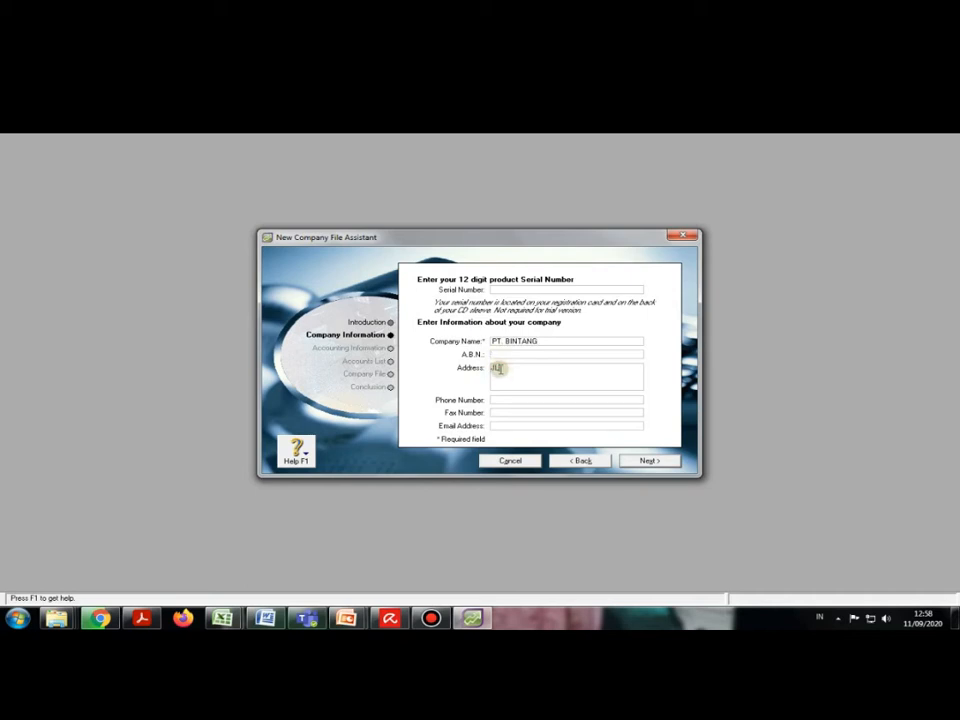
Step: Fill in the company's phone number, fax number and e-mail address, then continue
left_click(502, 399)
type("0292-4235XXX")
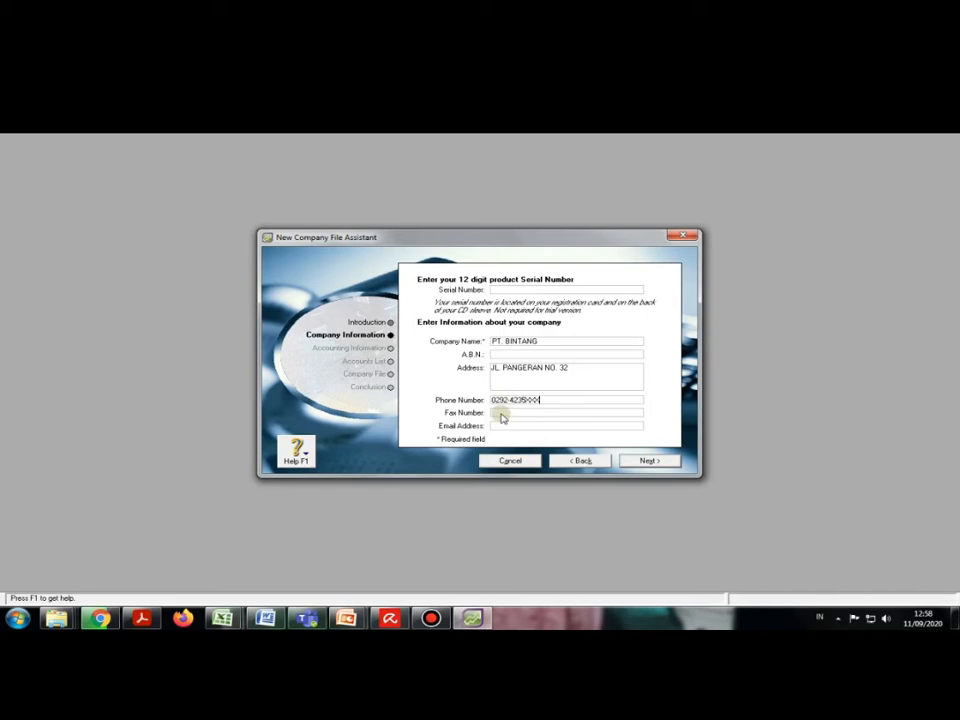
left_click(501, 413)
type("XXX")
left_click(509, 427)
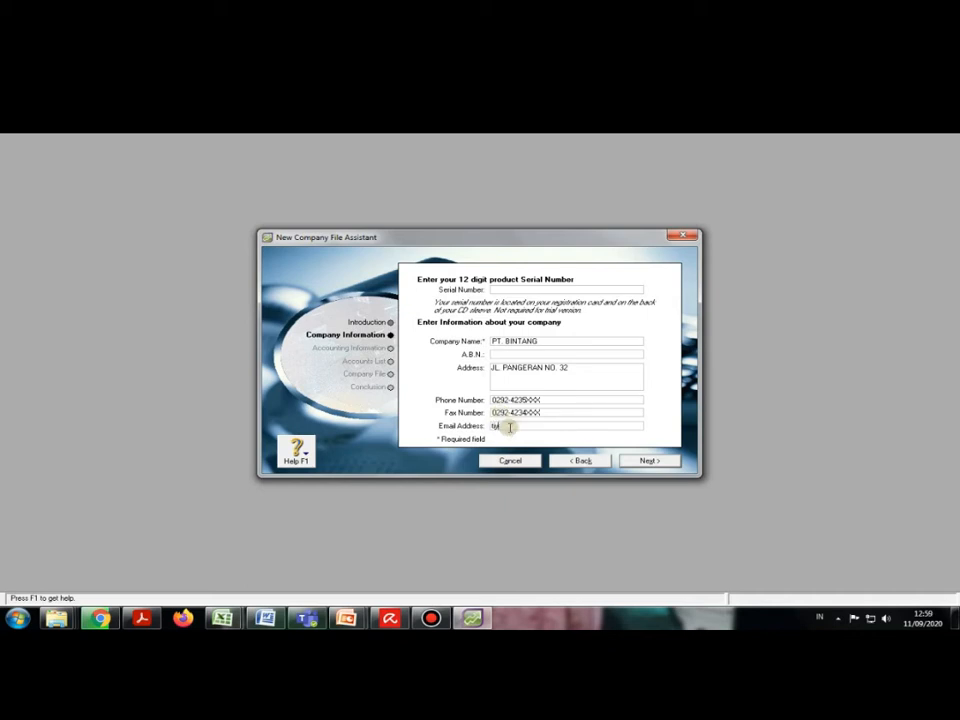
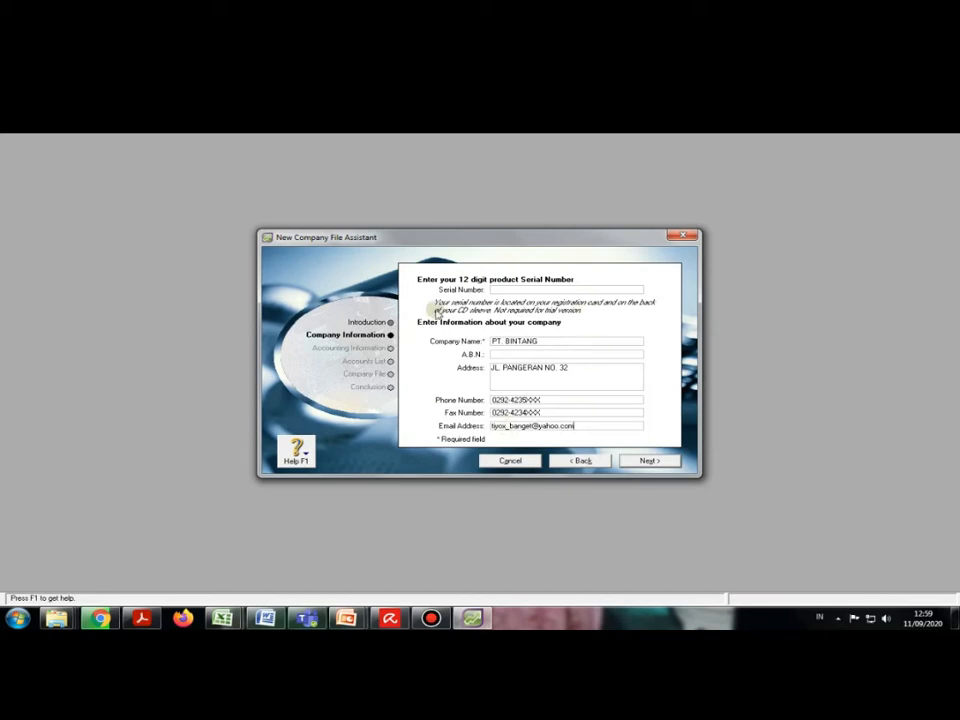
left_click(648, 461)
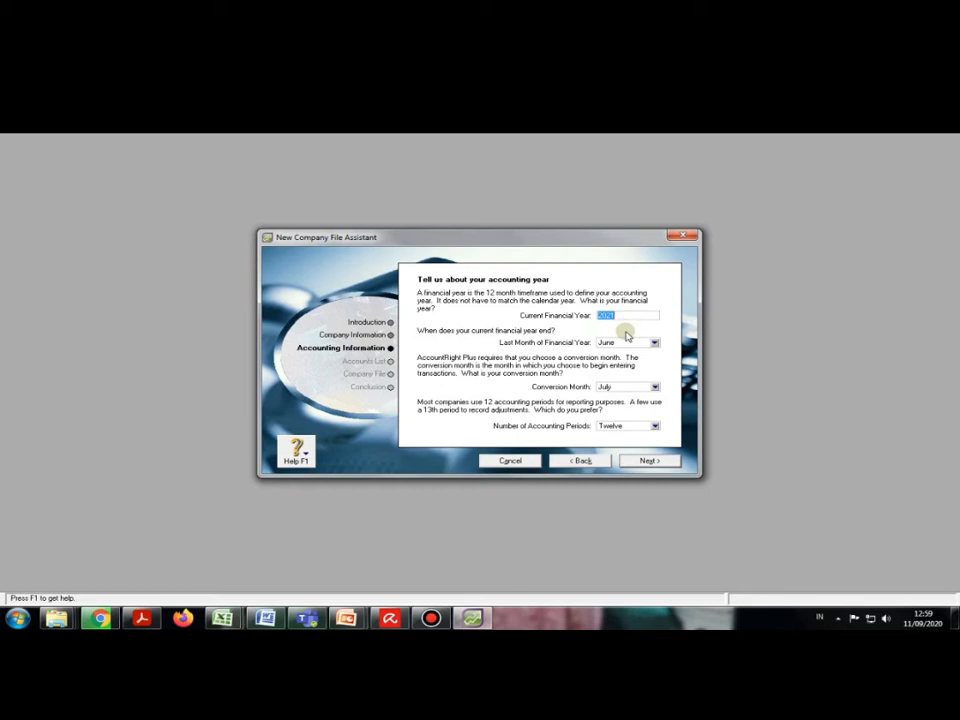
Step: Set a 2020 financial year ending December, January conversion month and twelve periods, then confirm
type("2020")
left_click(654, 343)
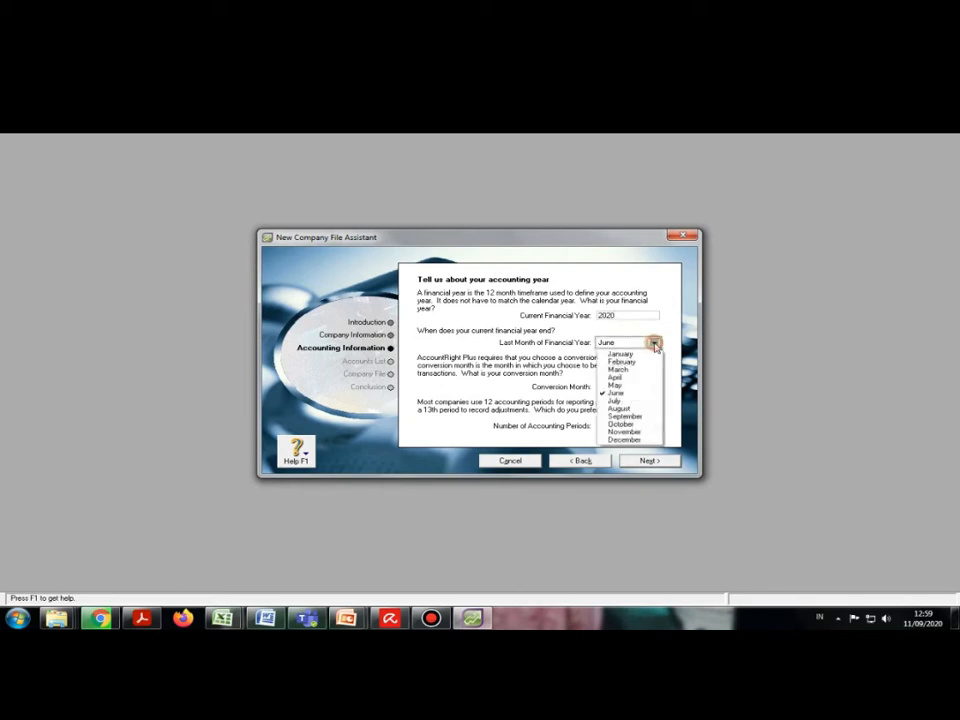
left_click(625, 440)
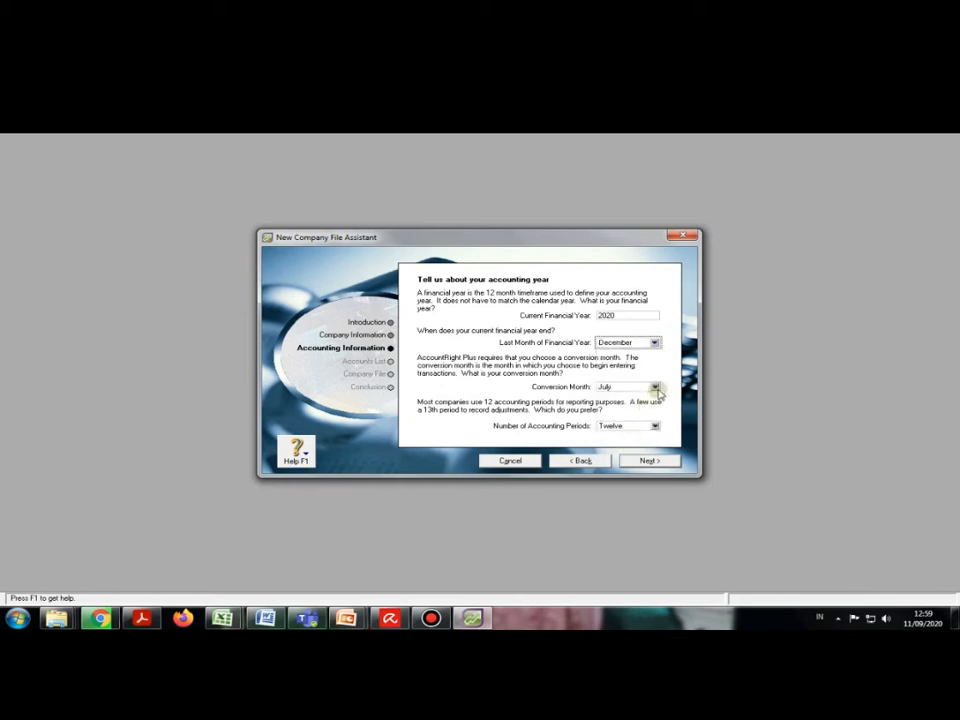
left_click(655, 388)
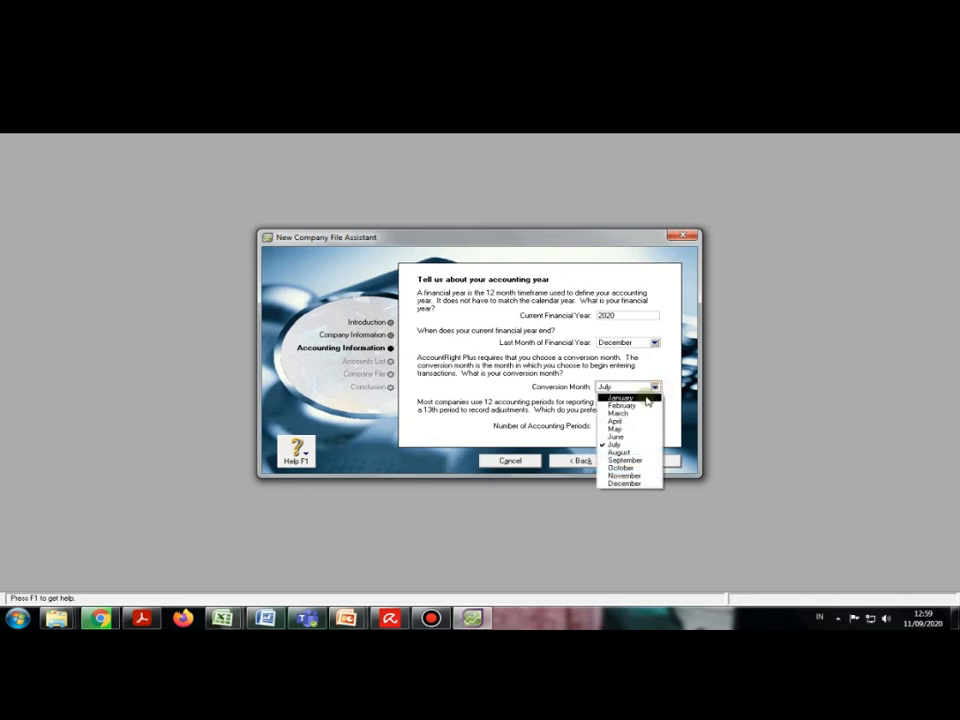
left_click(644, 399)
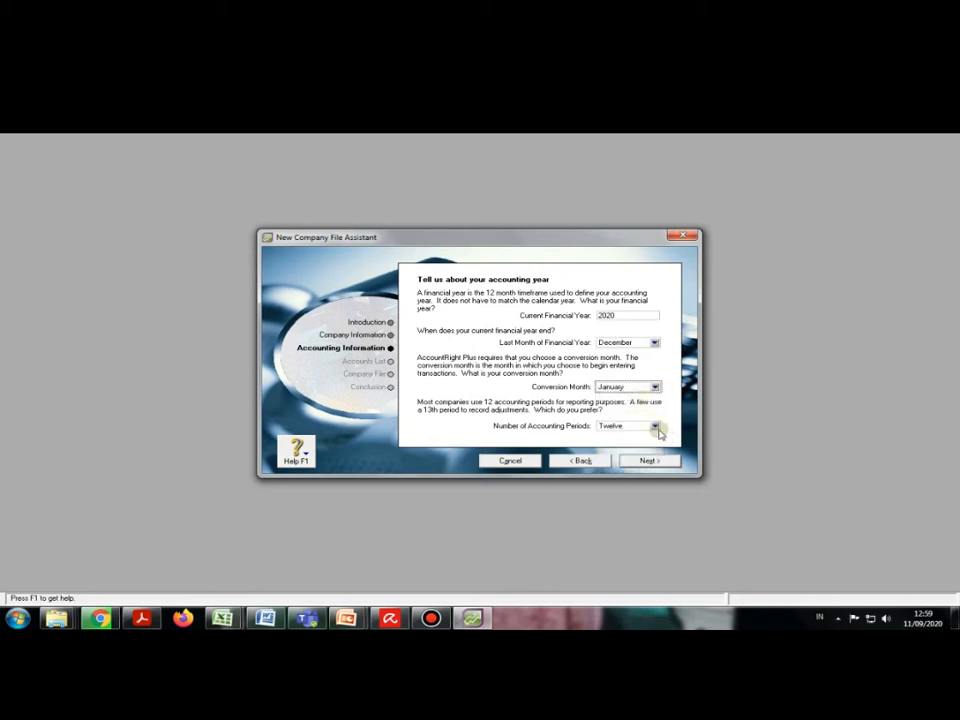
left_click(657, 428)
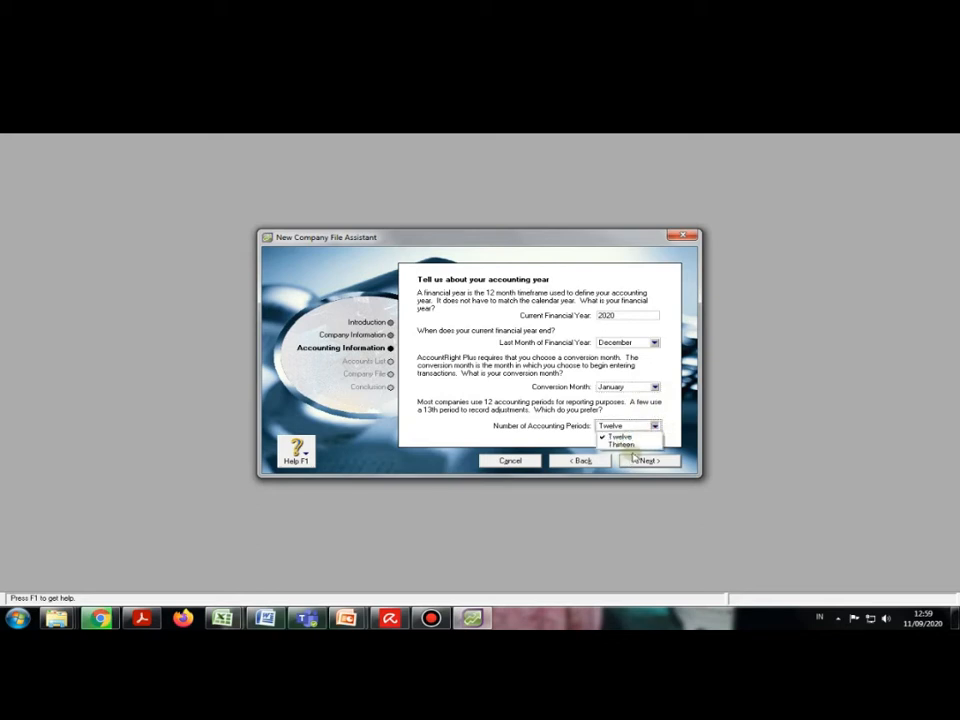
left_click(630, 437)
left_click(641, 463)
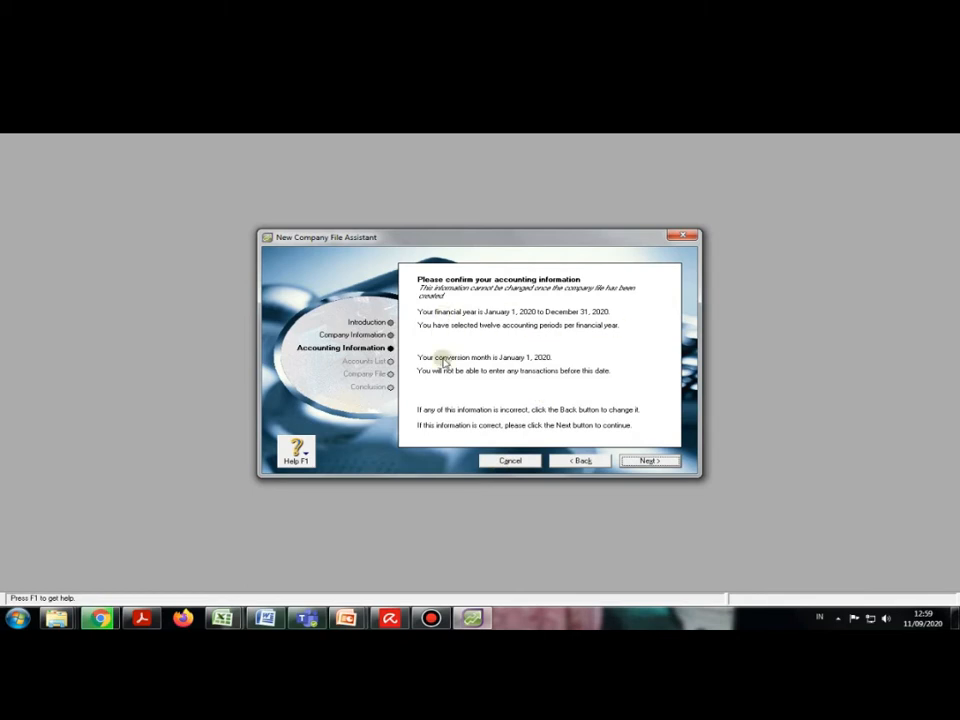
left_click(649, 460)
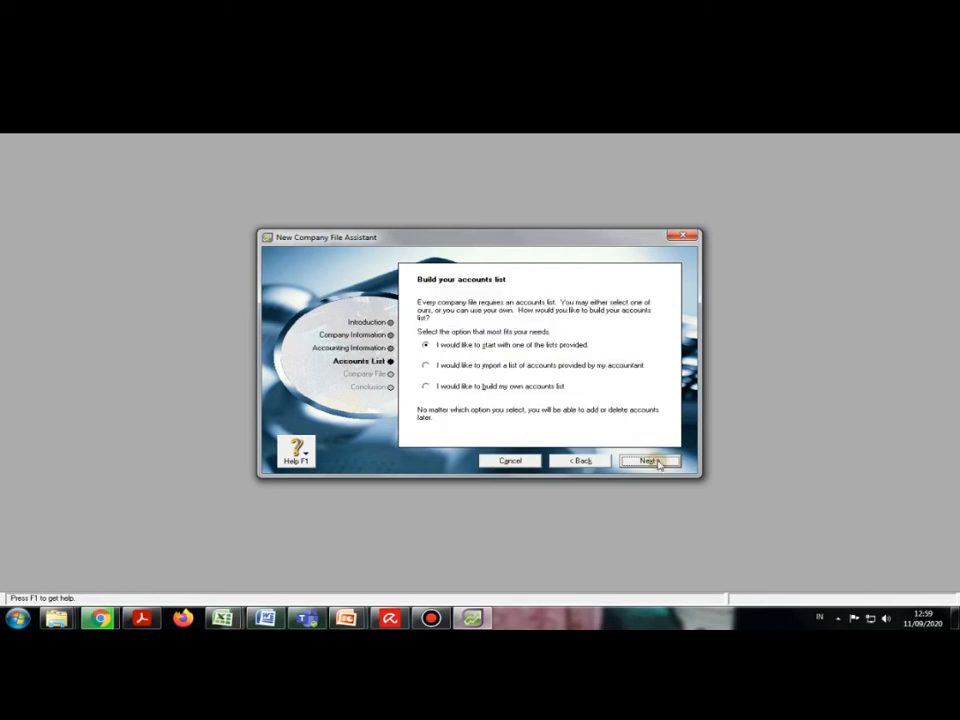
Step: Select 'I would like to build my own accounts list' and continue
left_click(427, 390)
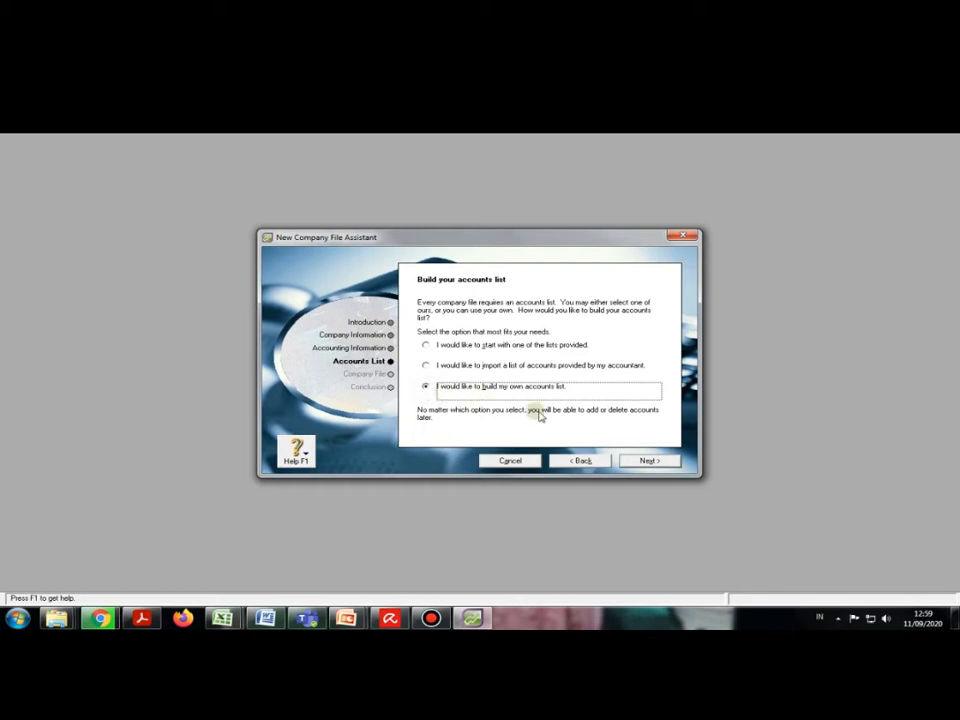
left_click(643, 460)
Step: Save the company file in D:\...\NGAJAR\LAB KOMPUTER AKUNTANSI
left_click(440, 393)
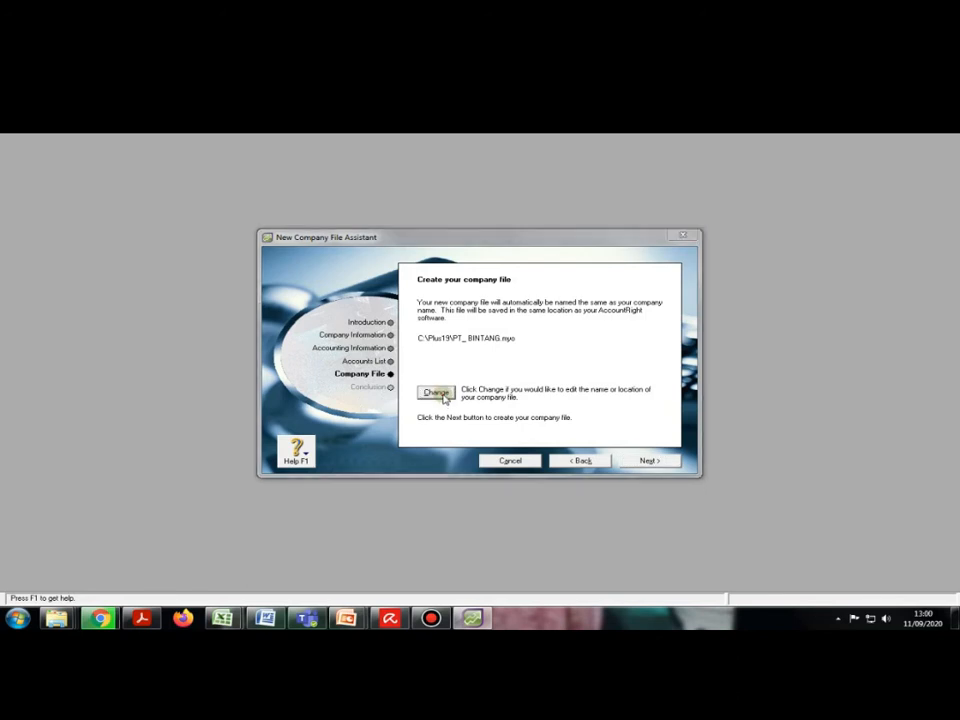
left_click(340, 436)
double_click(583, 373)
scroll(427, 425, "down", 1)
double_click(425, 416)
scroll(440, 404, "down", 3)
double_click(450, 354)
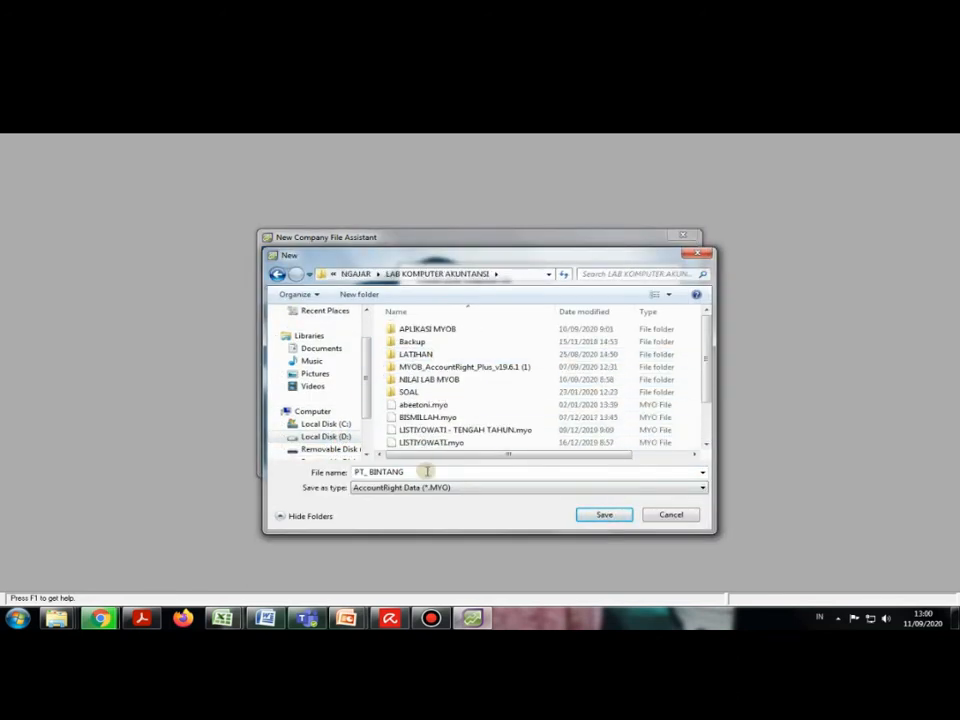
left_click(590, 513)
Step: Overwrite the existing PT_ BINTANG file, create the company file and go to the Command Centre
left_click(519, 361)
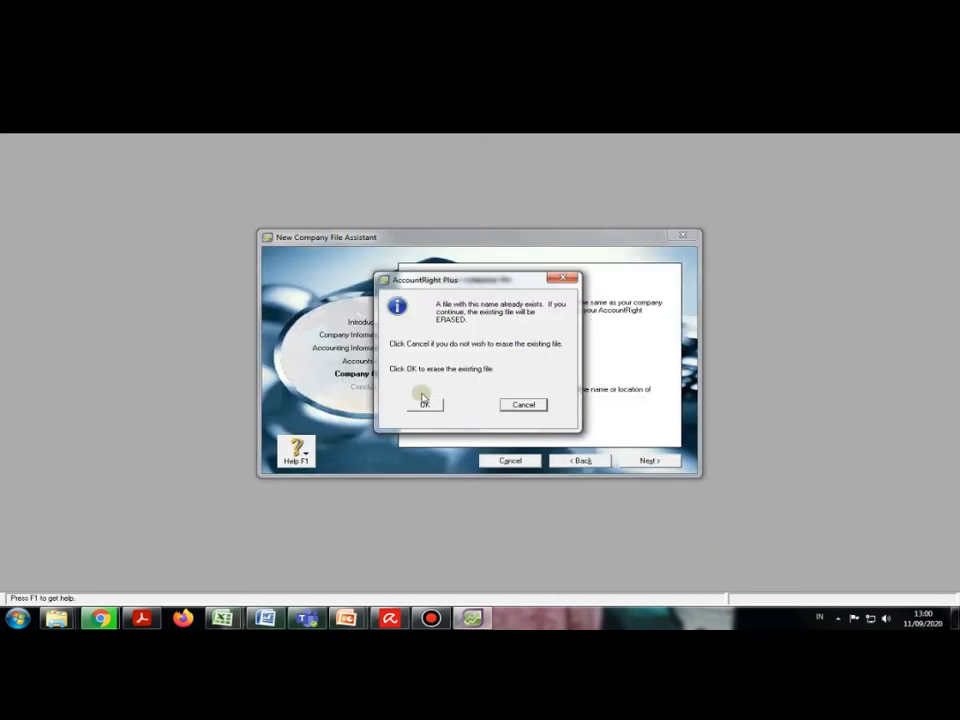
left_click(431, 405)
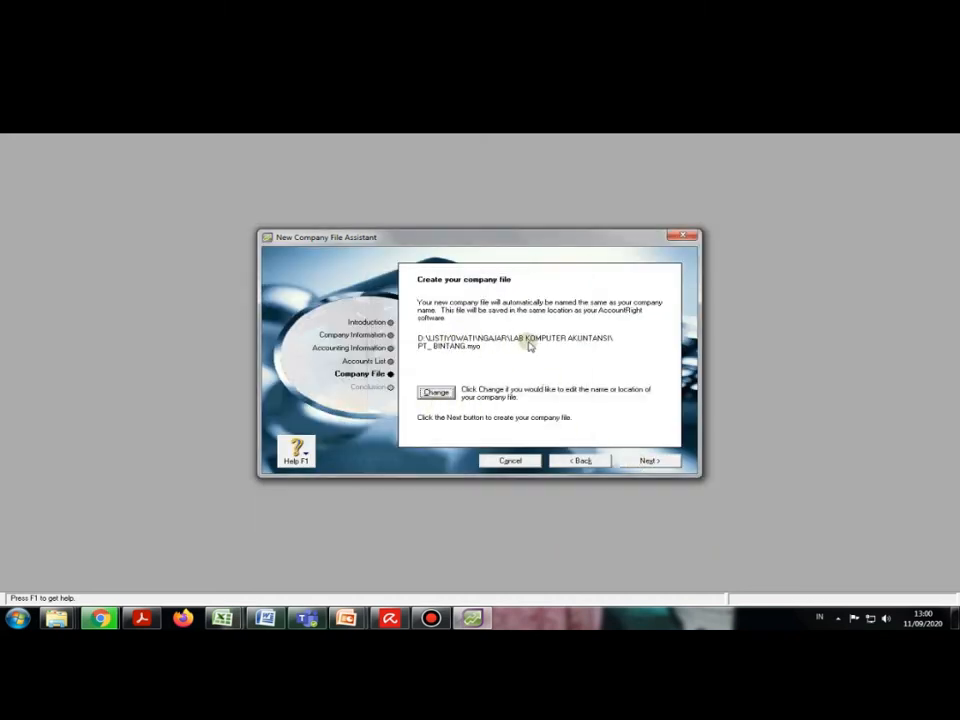
left_click(648, 460)
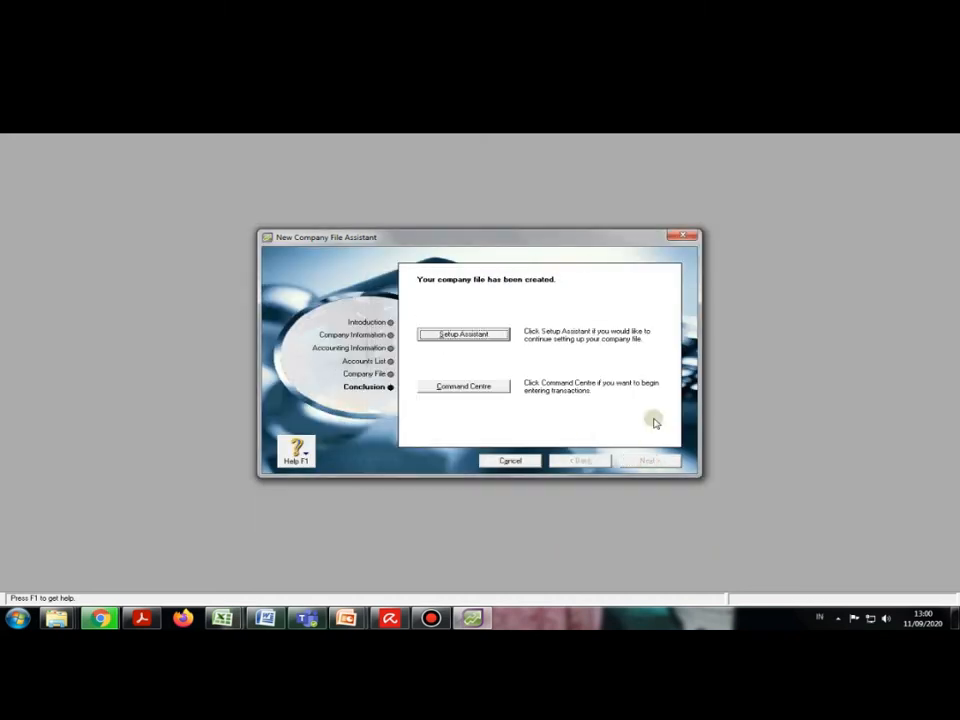
left_click(456, 390)
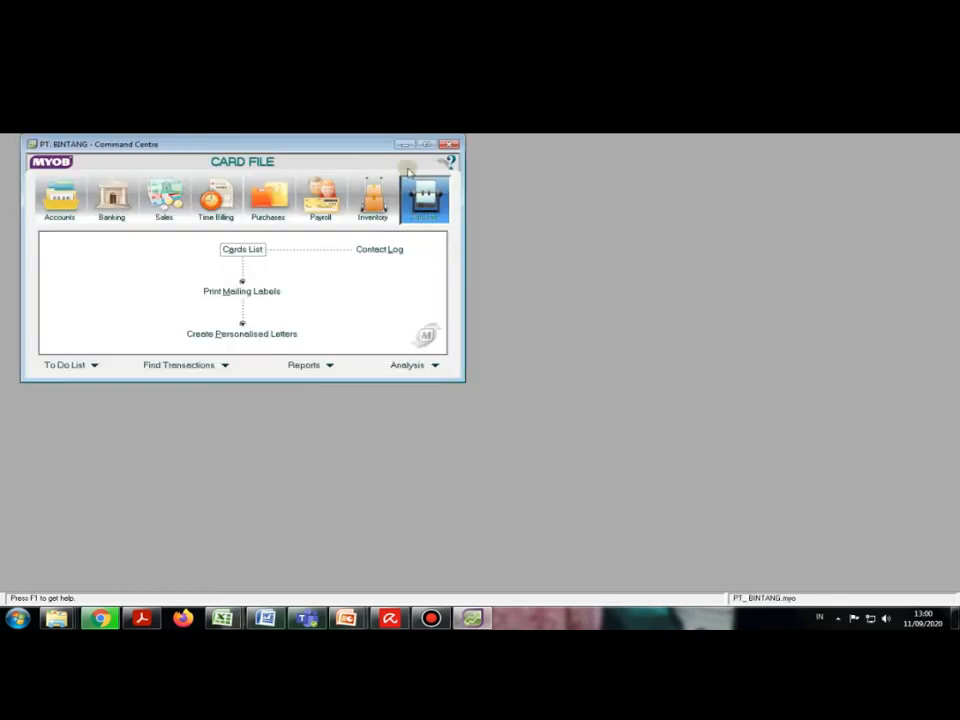
Step: Maximize the Command Centre window to full screen
left_click(425, 145)
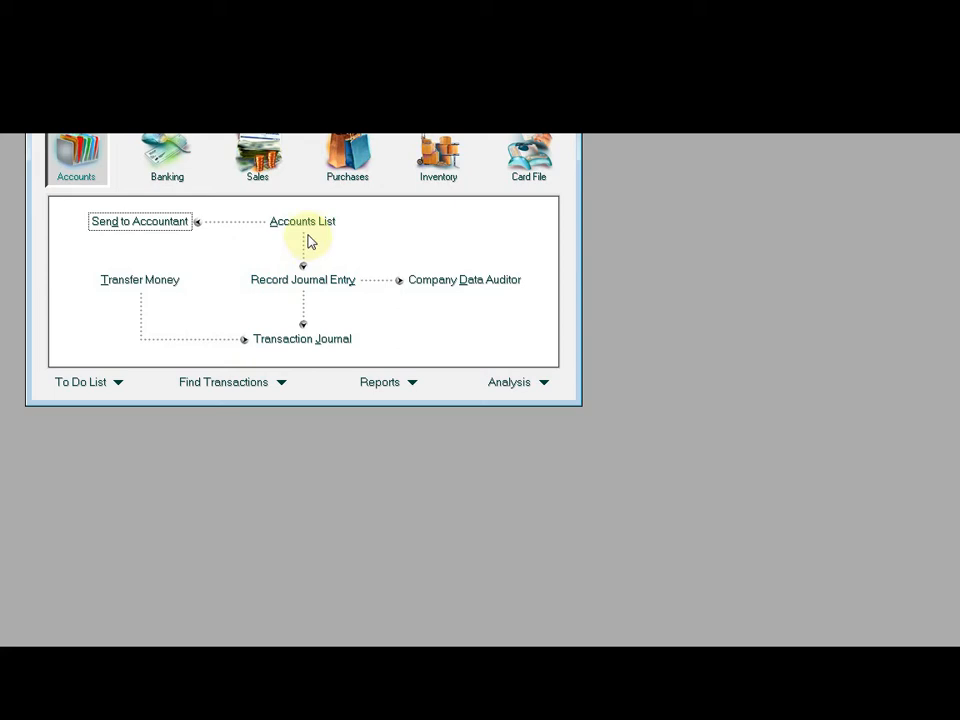
Step: Open the Accounts List maximized, then minimize, restore and size down the MYOB window
left_click(306, 224)
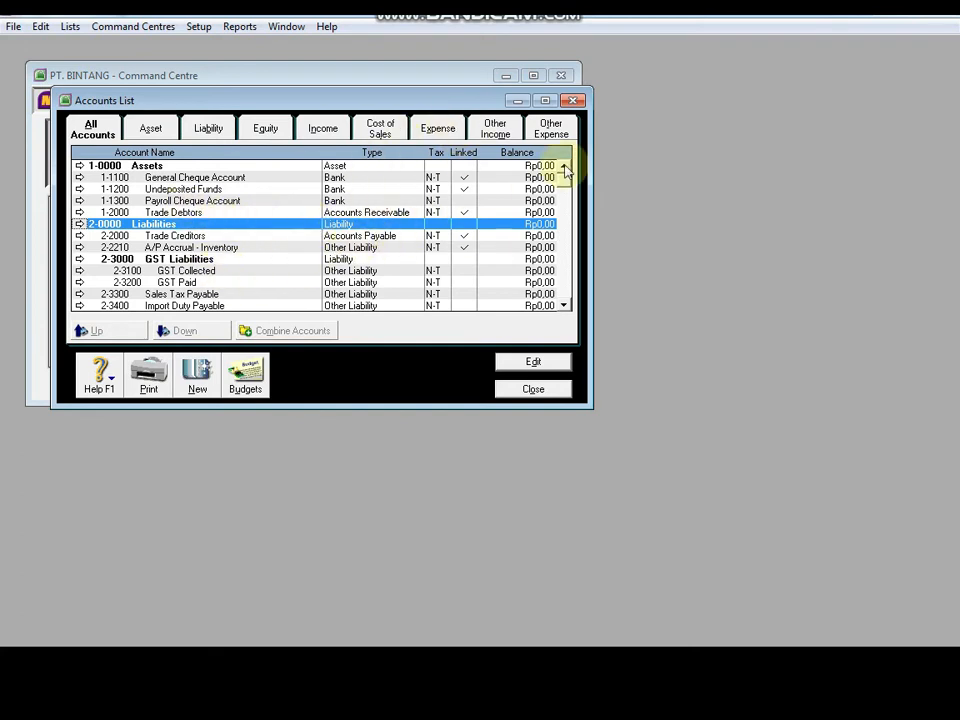
left_click(545, 100)
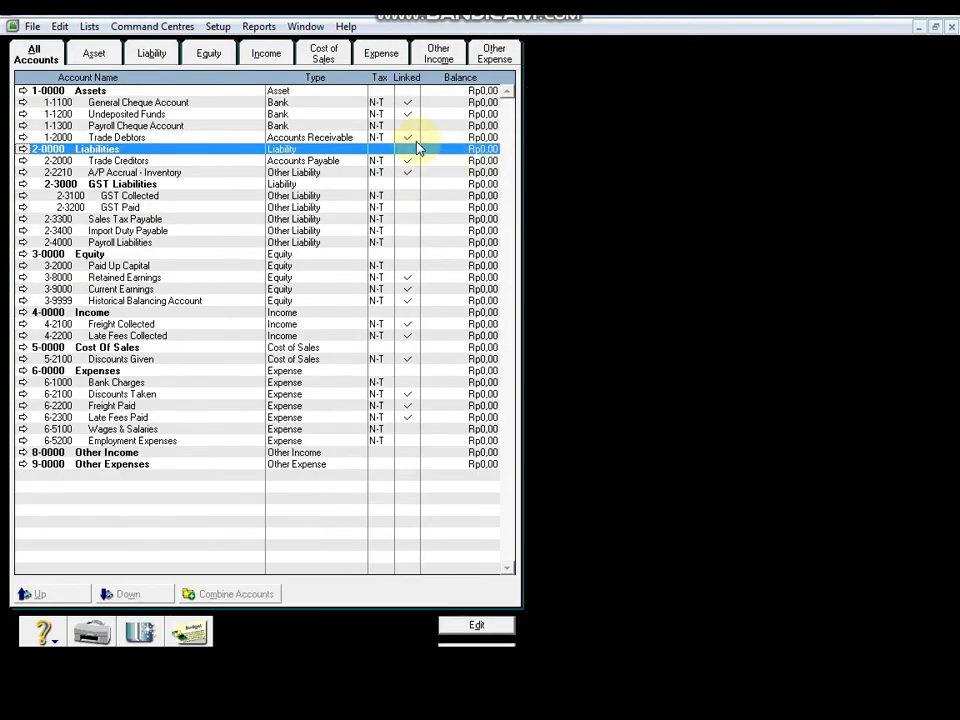
left_click(886, 15)
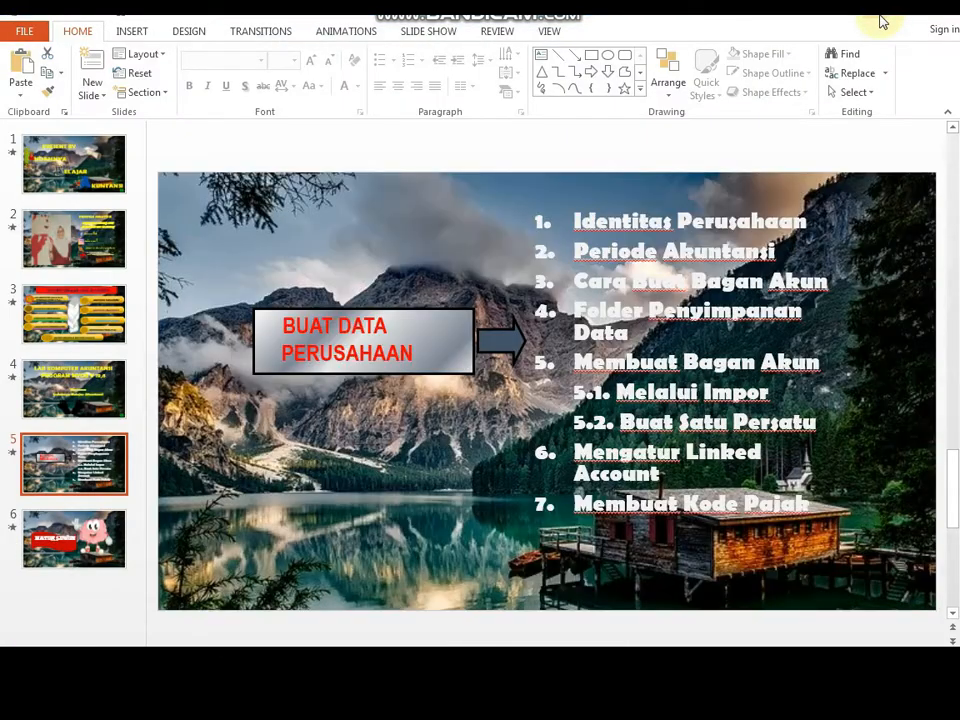
left_click(530, 662)
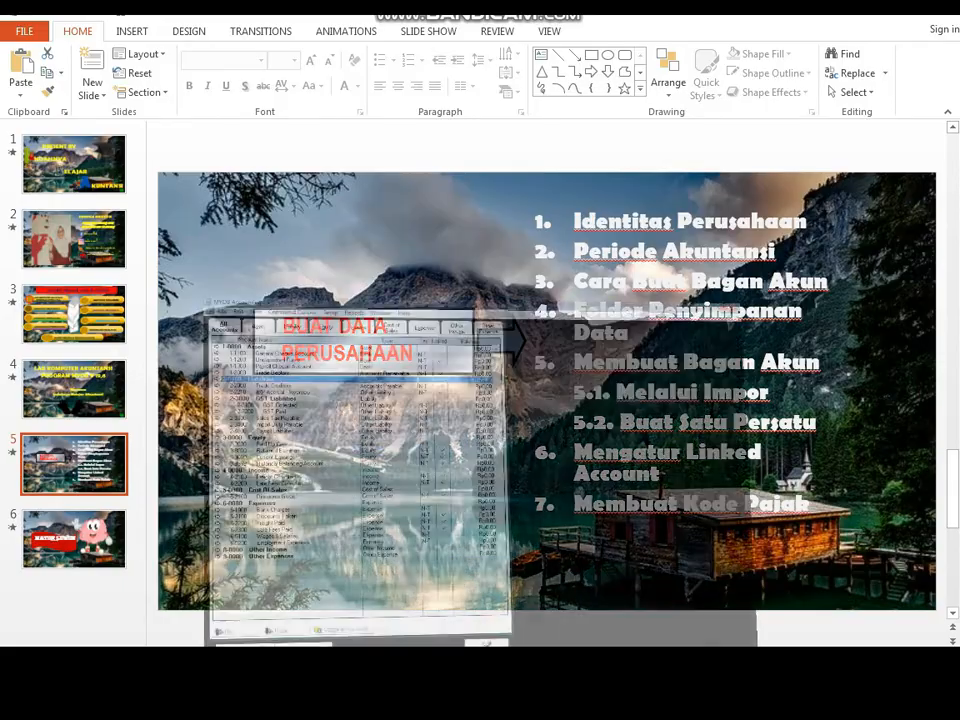
left_click(934, 27)
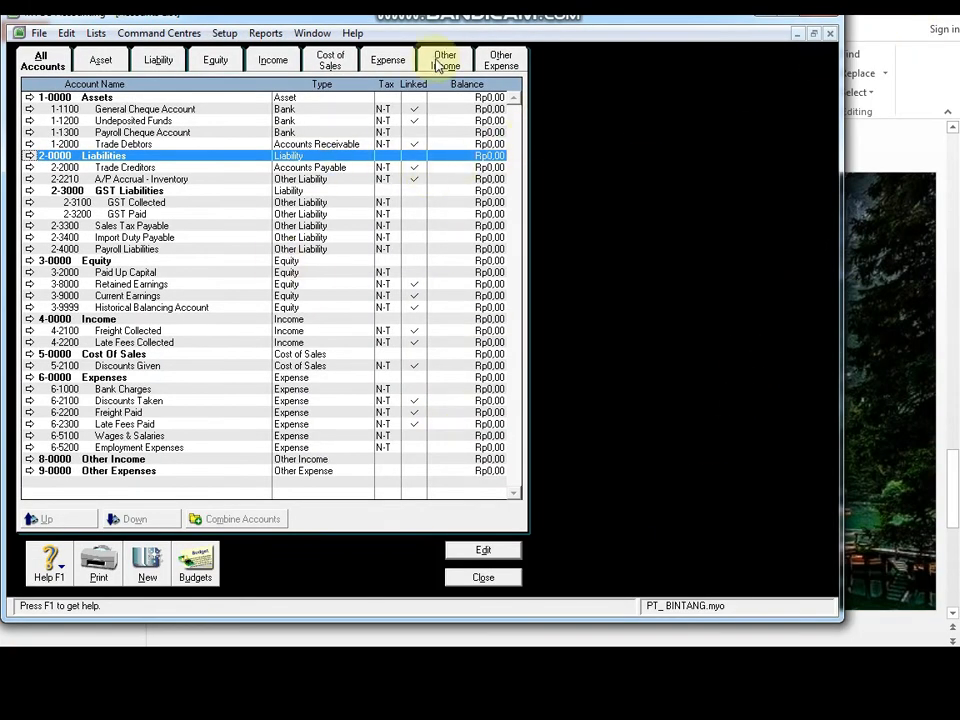
Step: Nudge the MYOB window down slightly, then maximize it to fill the screen
left_click_drag(504, 22, 507, 40)
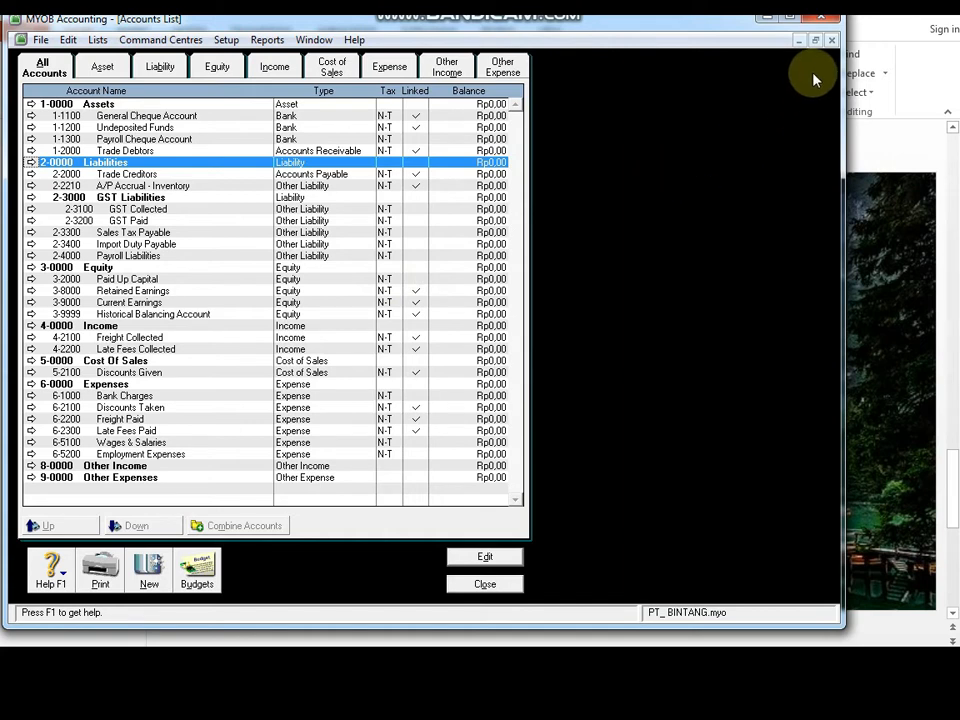
left_click(789, 17)
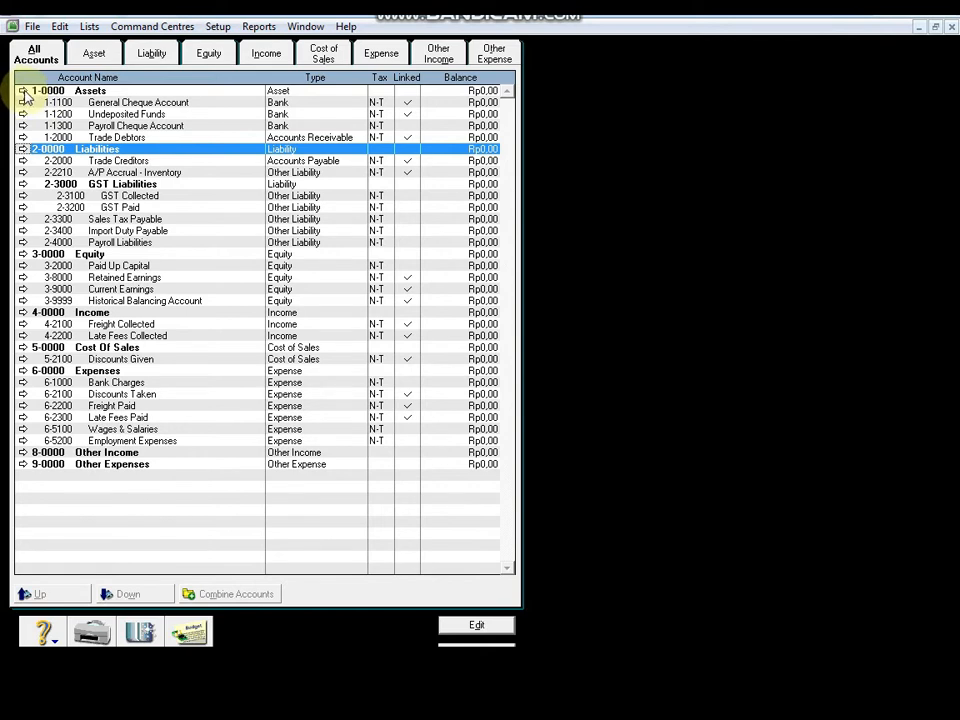
Step: Change header account 1-0000's name from Assets to Aktiva in its account details
left_click(23, 92)
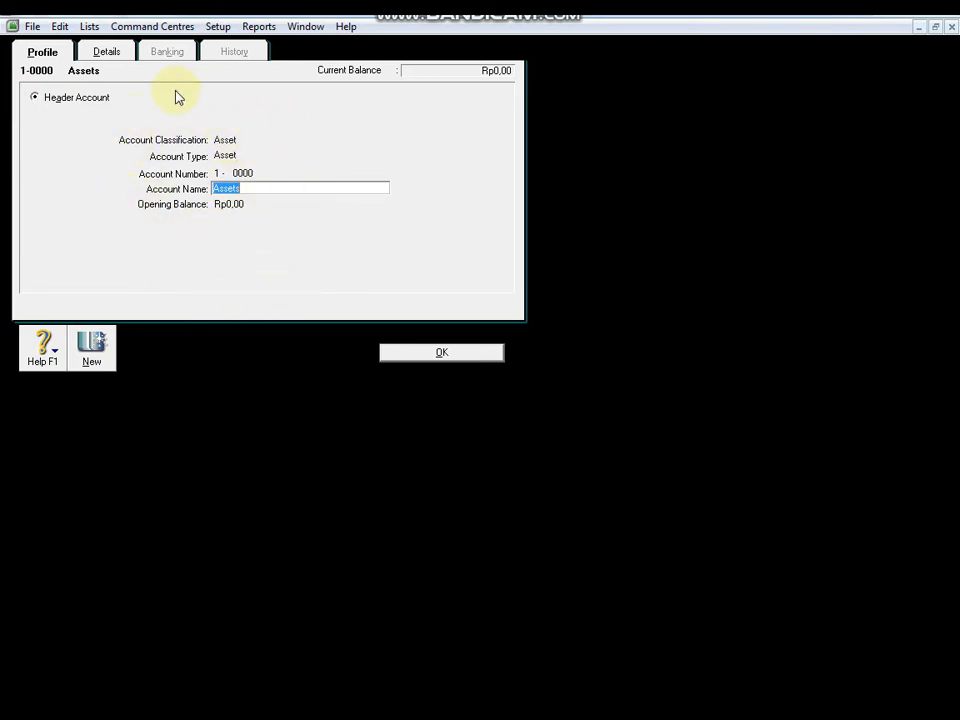
left_click(405, 354)
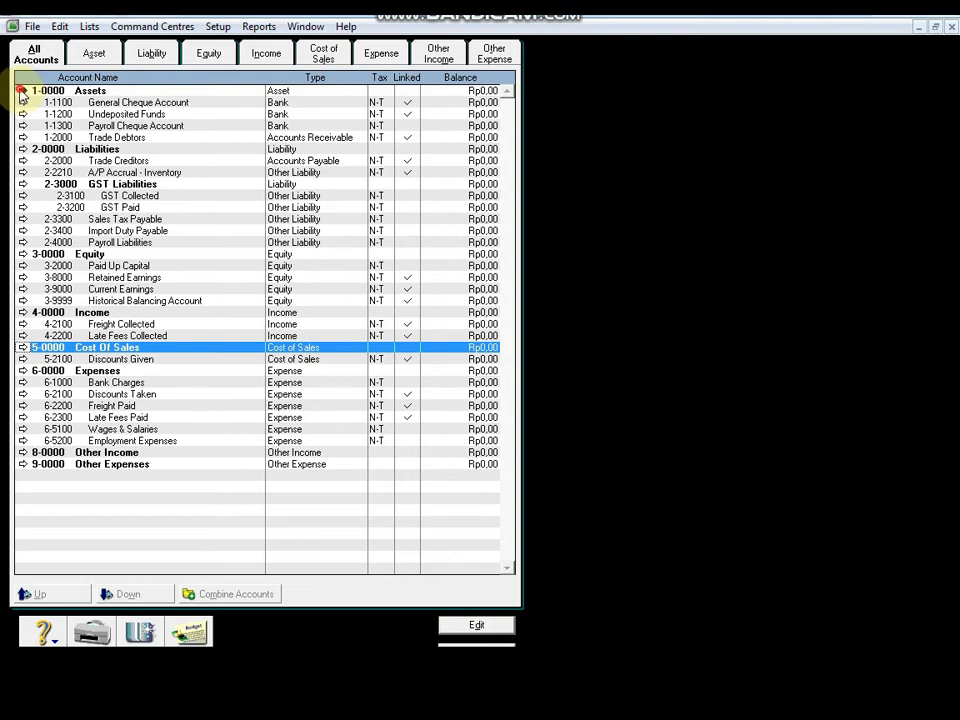
left_click(22, 91)
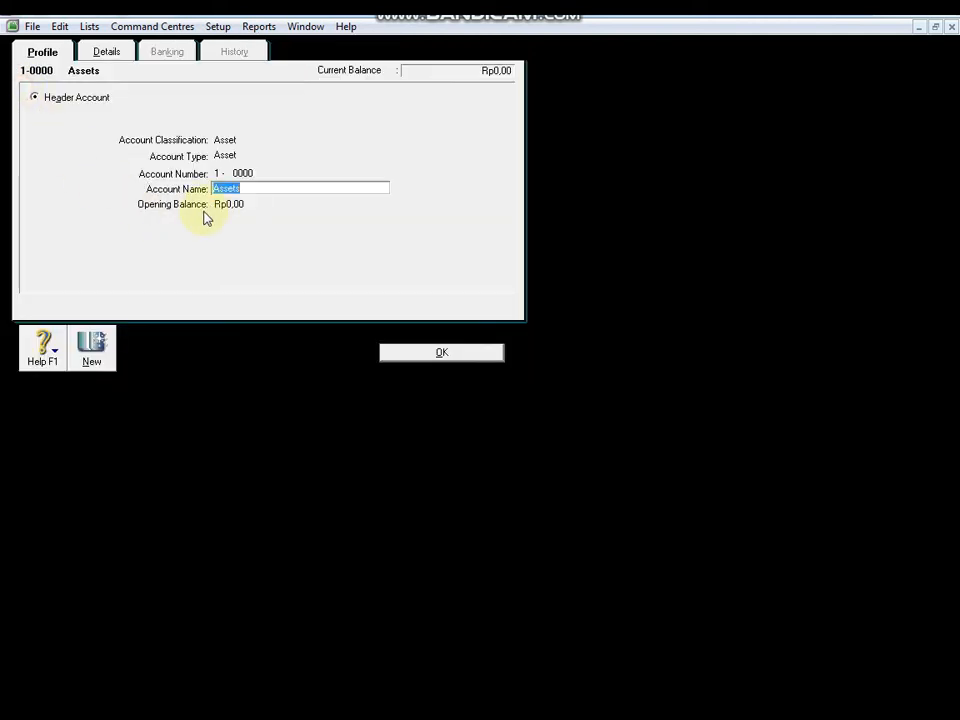
type("Ak")
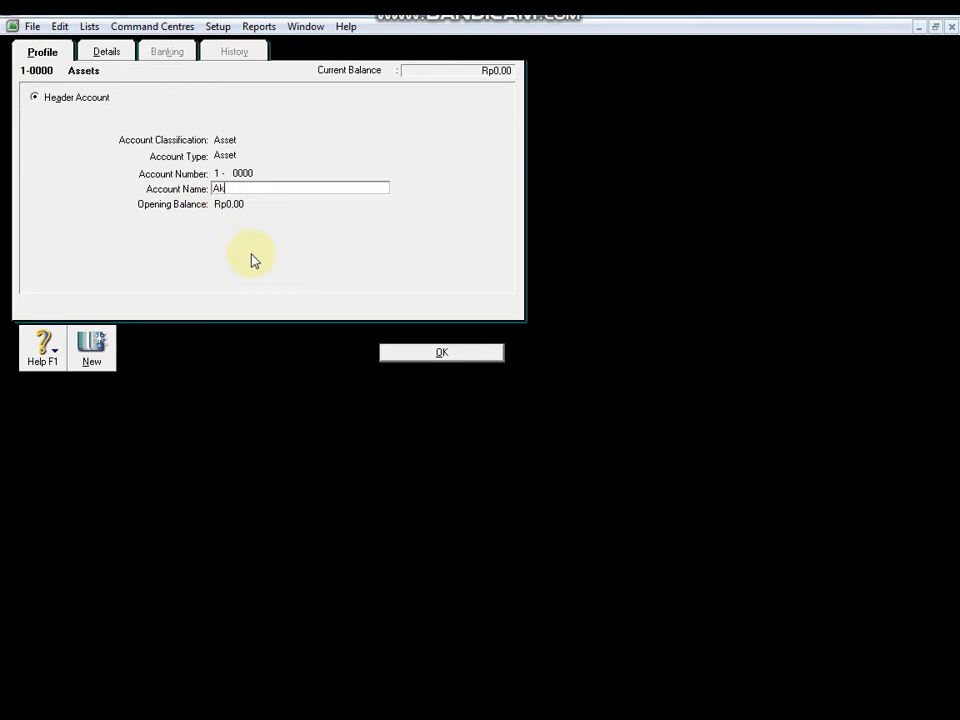
type("tiva")
left_click(431, 356)
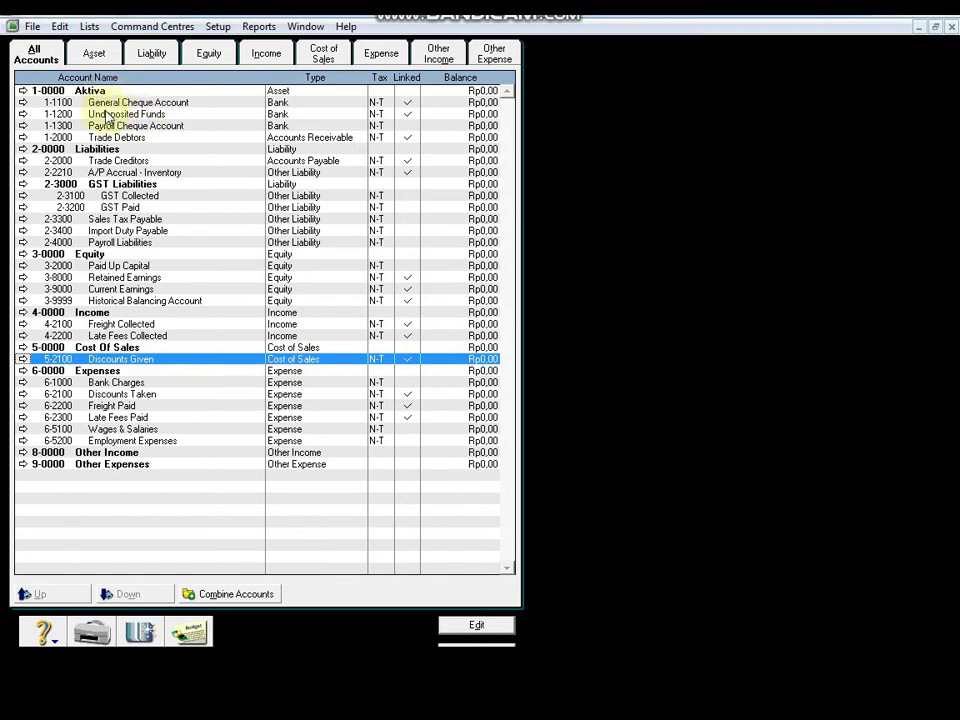
left_click(22, 91)
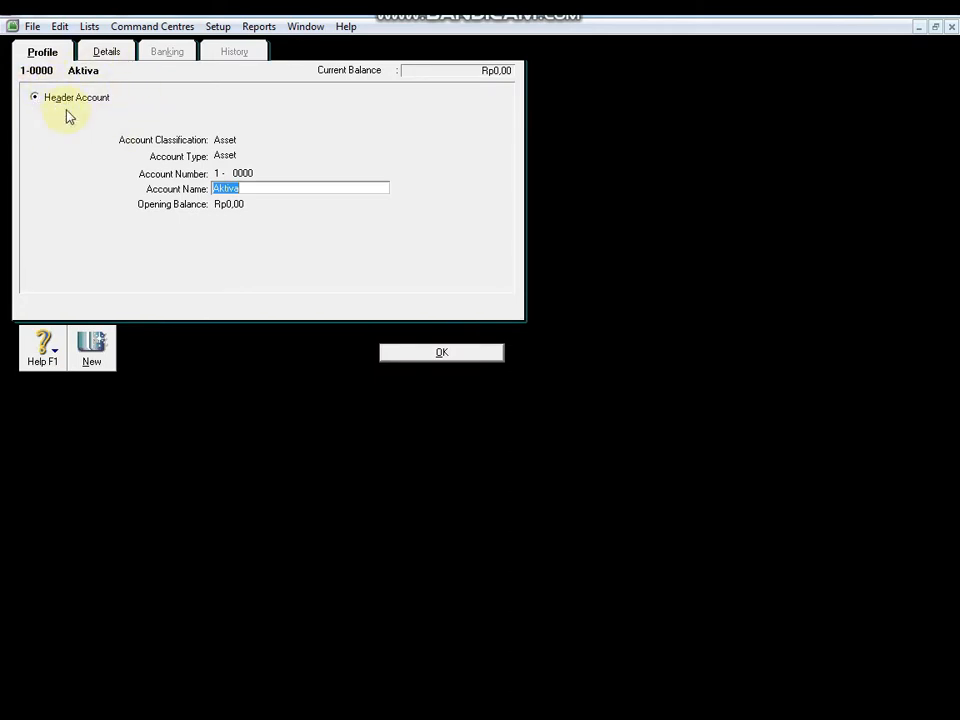
left_click(34, 98)
left_click(443, 357)
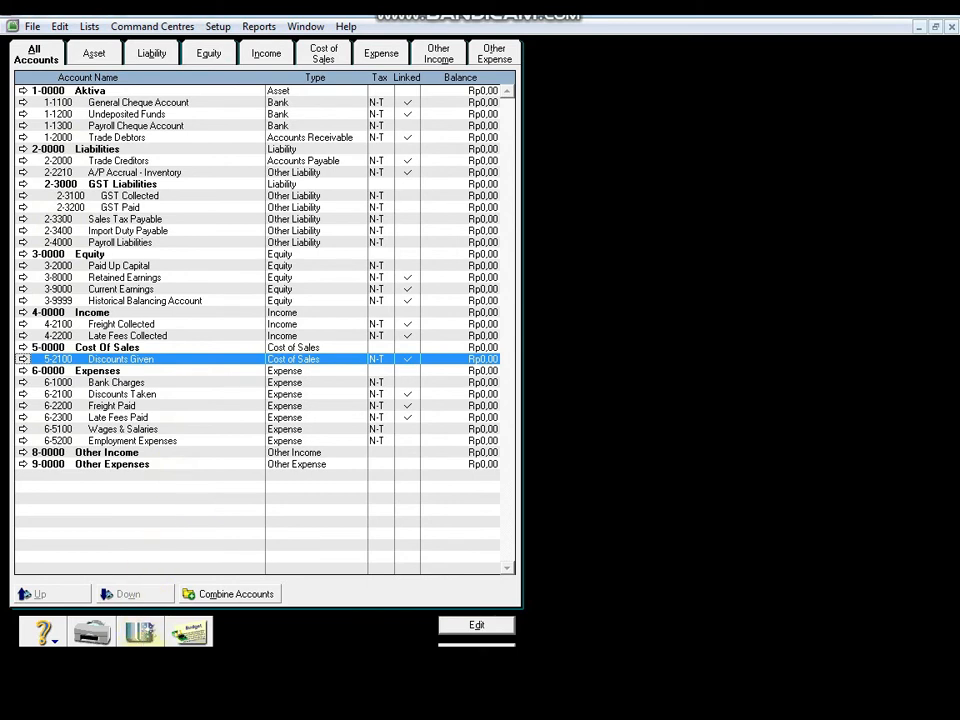
Step: Start a new header account of type Asset, with the cursor in Account Number
left_click(140, 636)
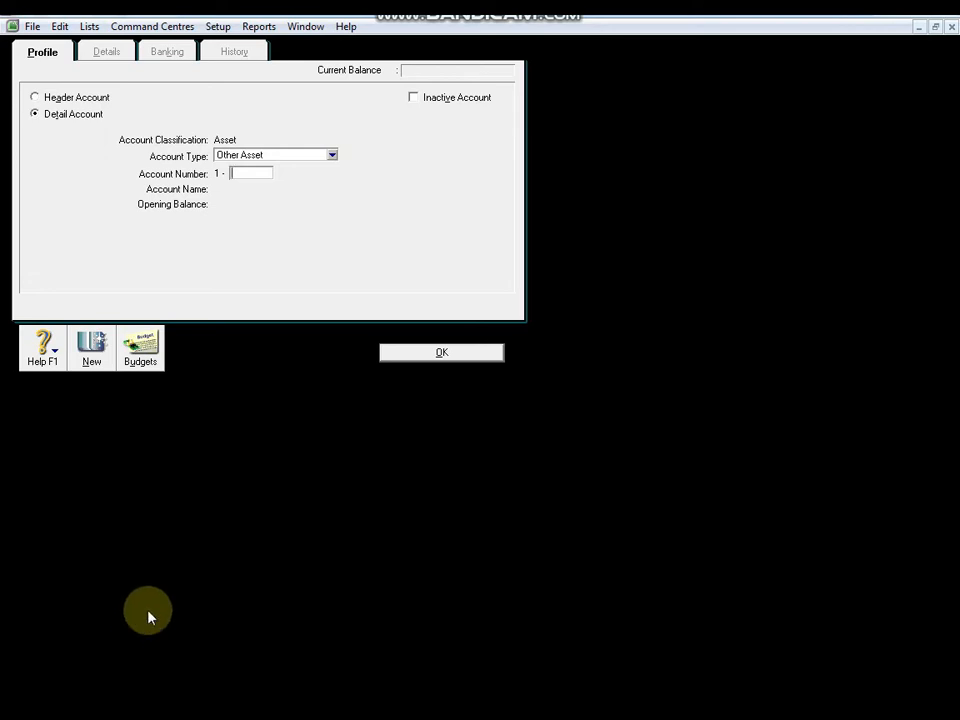
left_click(35, 98)
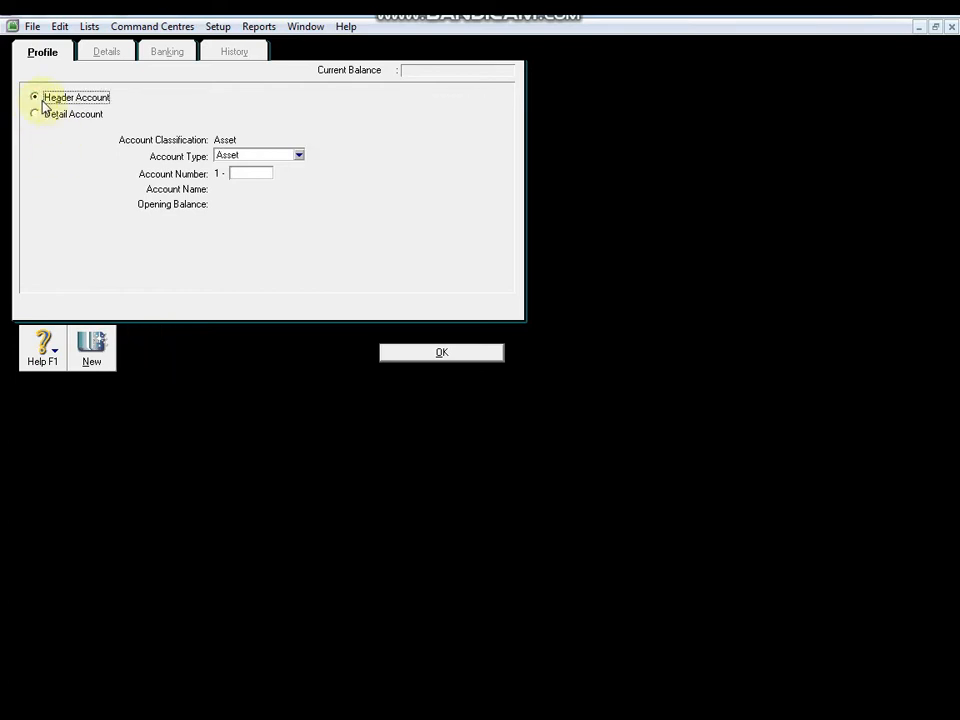
left_click(299, 156)
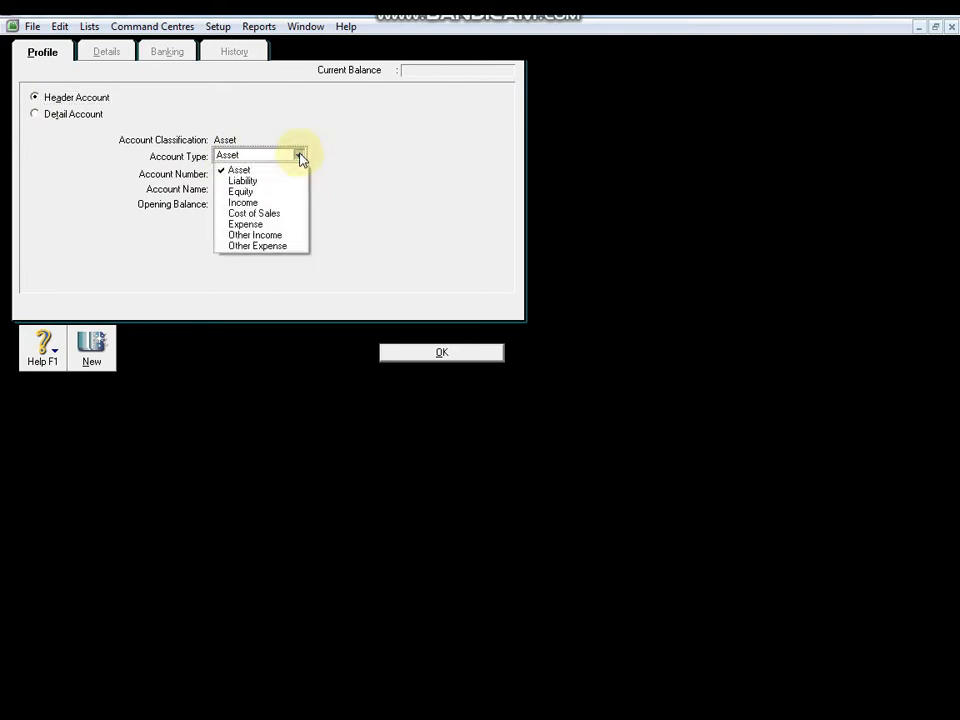
left_click(248, 170)
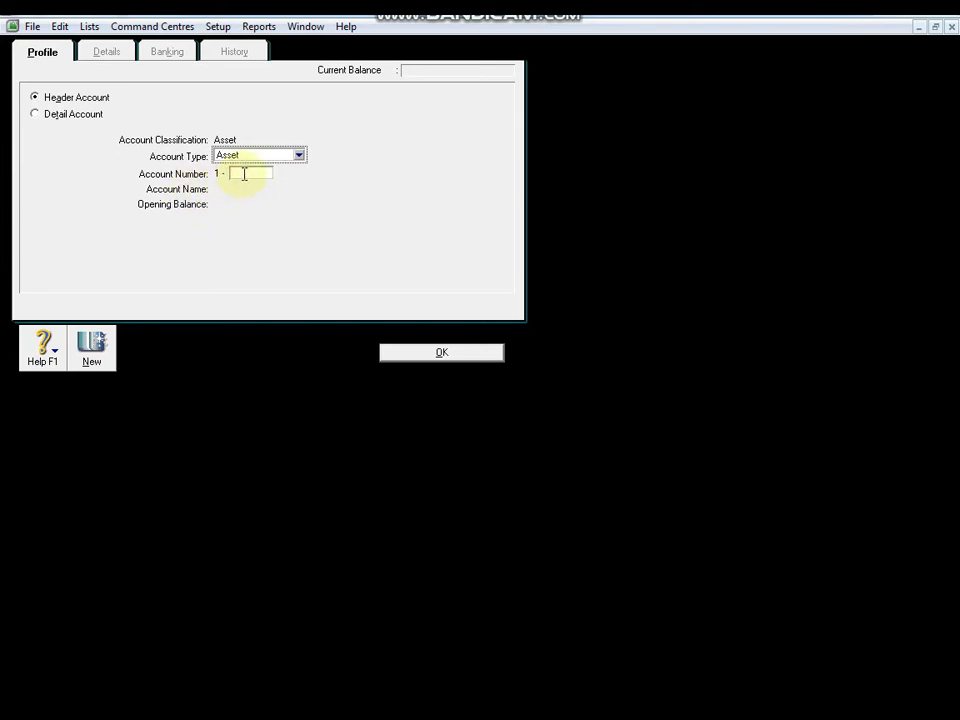
left_click(244, 174)
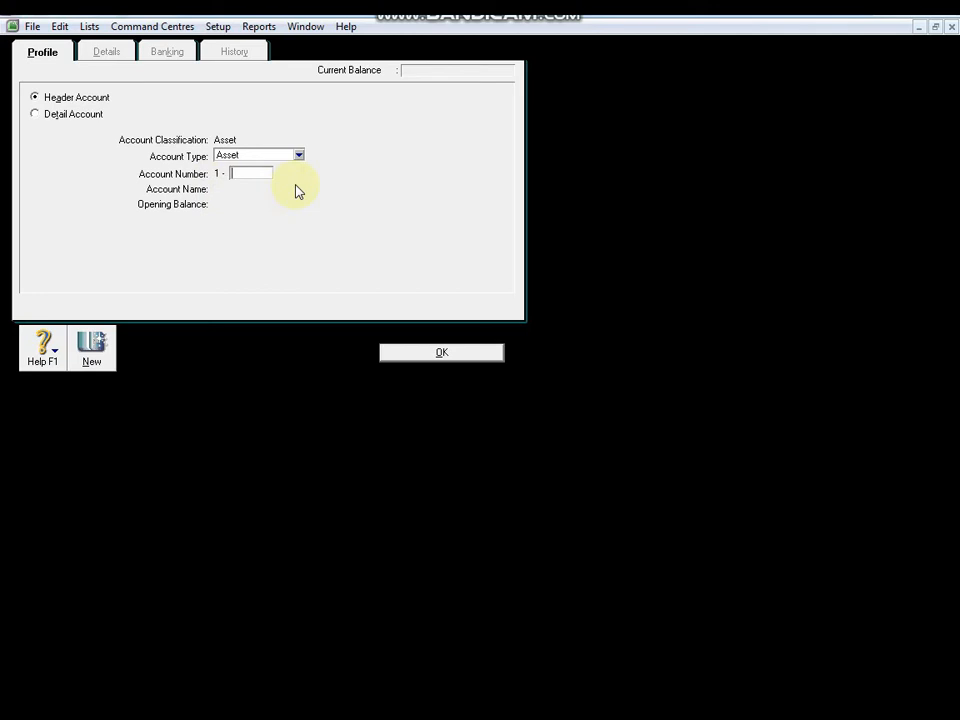
Step: Give the new header account number 1-1000 and the name Aktiva Lancar
type("1000")
key("Tab")
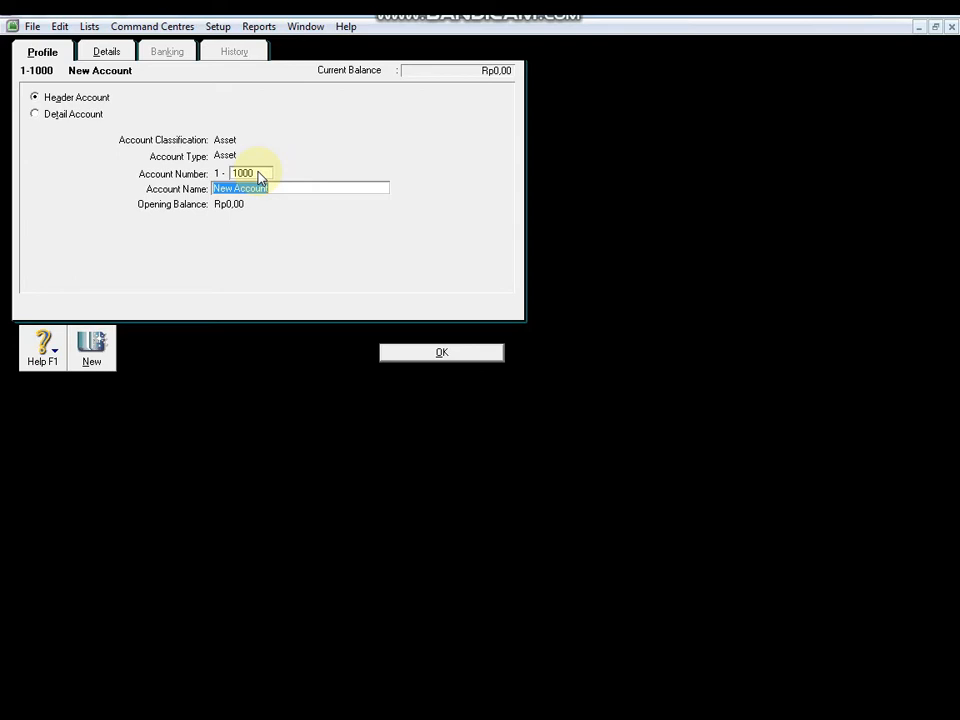
type("Aktiva Lancar")
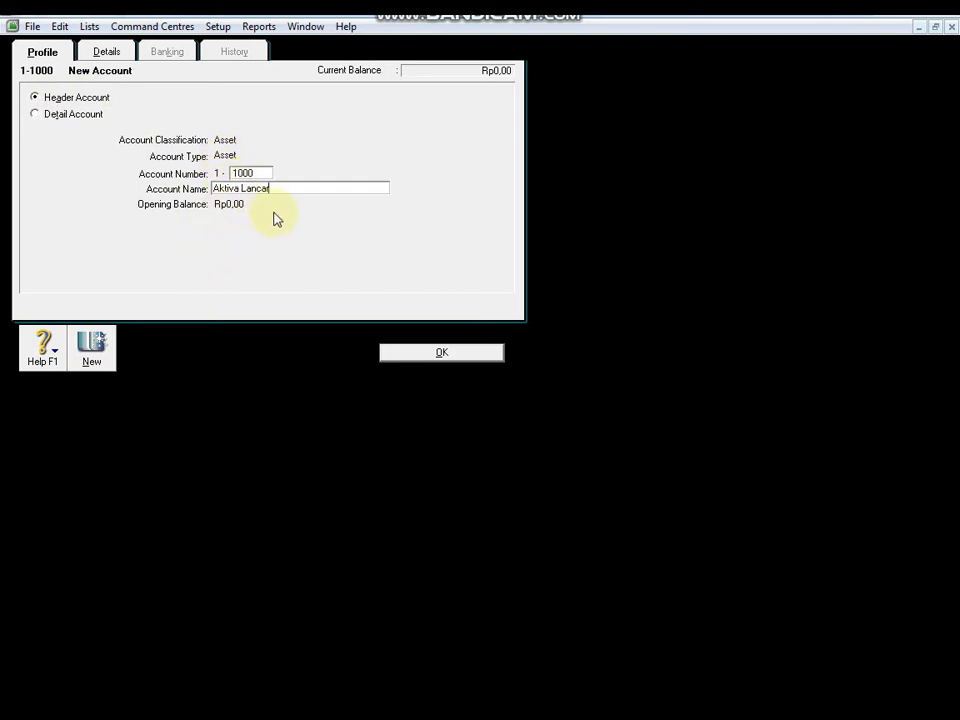
Step: Save header account 1-1000 Aktiva Lancar so it groups accounts 1-1100 to 1-2000 under Aktiva
left_click(458, 356)
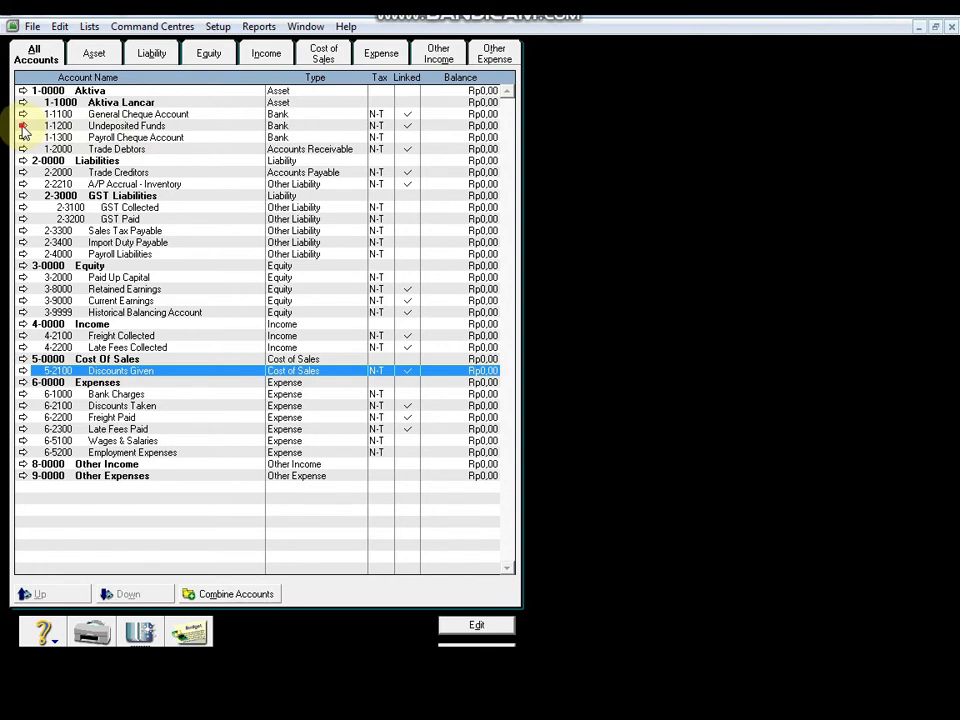
Step: View the Undeposited Funds account unchanged, then start a blank Other Asset account form
left_click(23, 126)
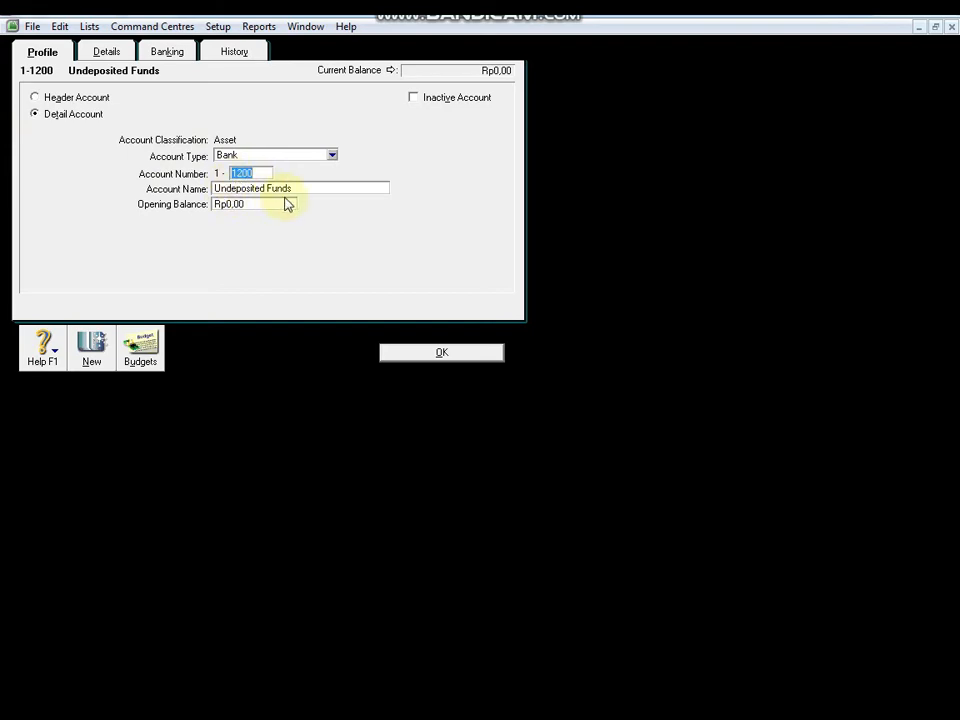
left_click(439, 353)
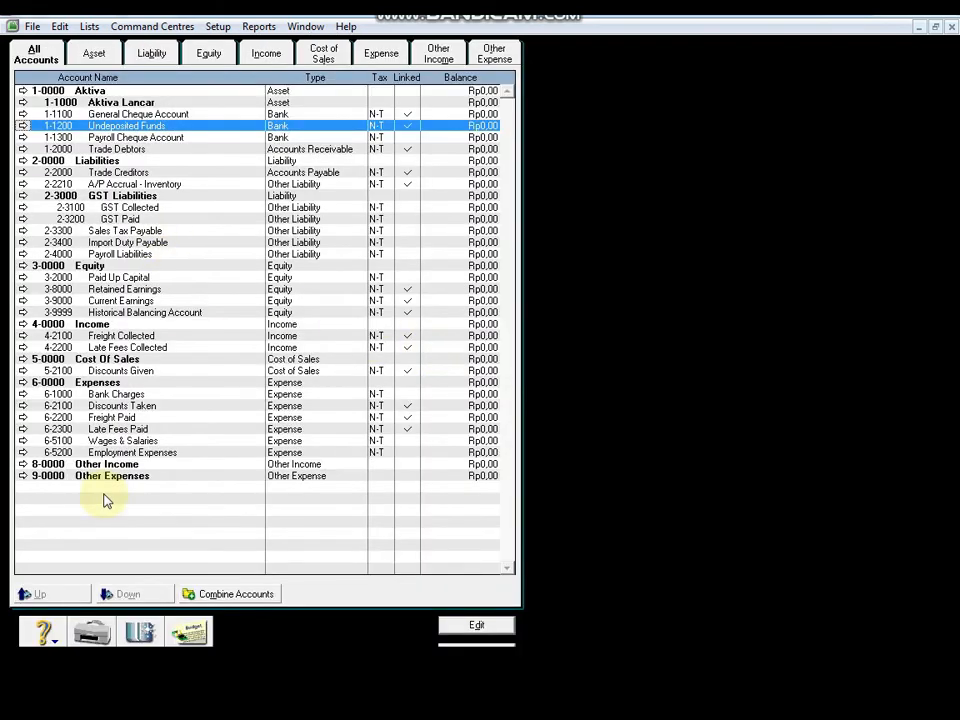
left_click(144, 636)
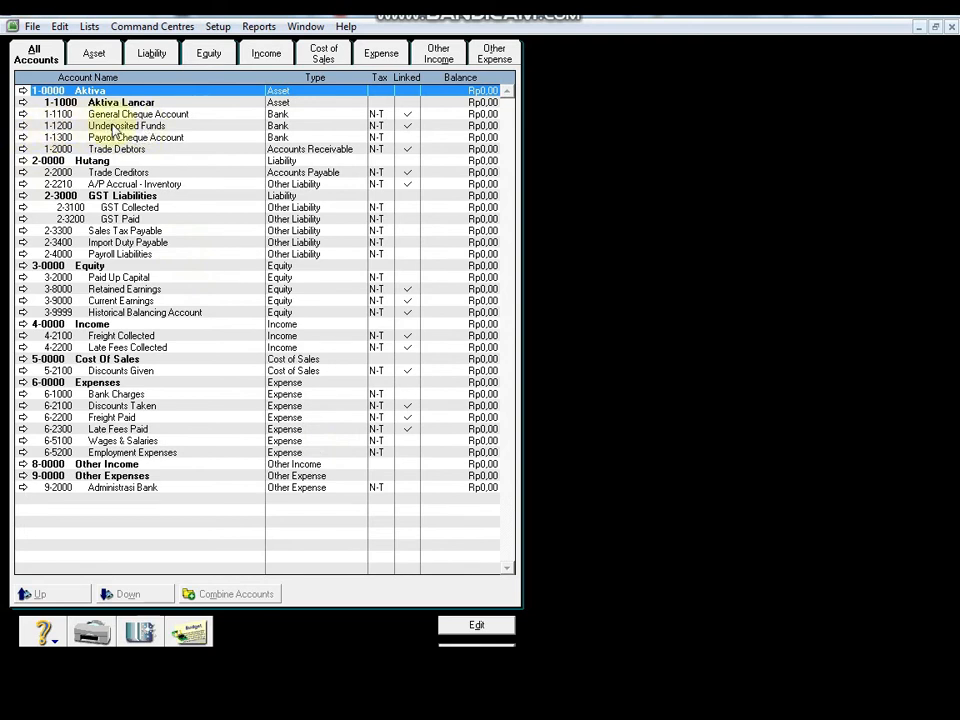
left_click(140, 637)
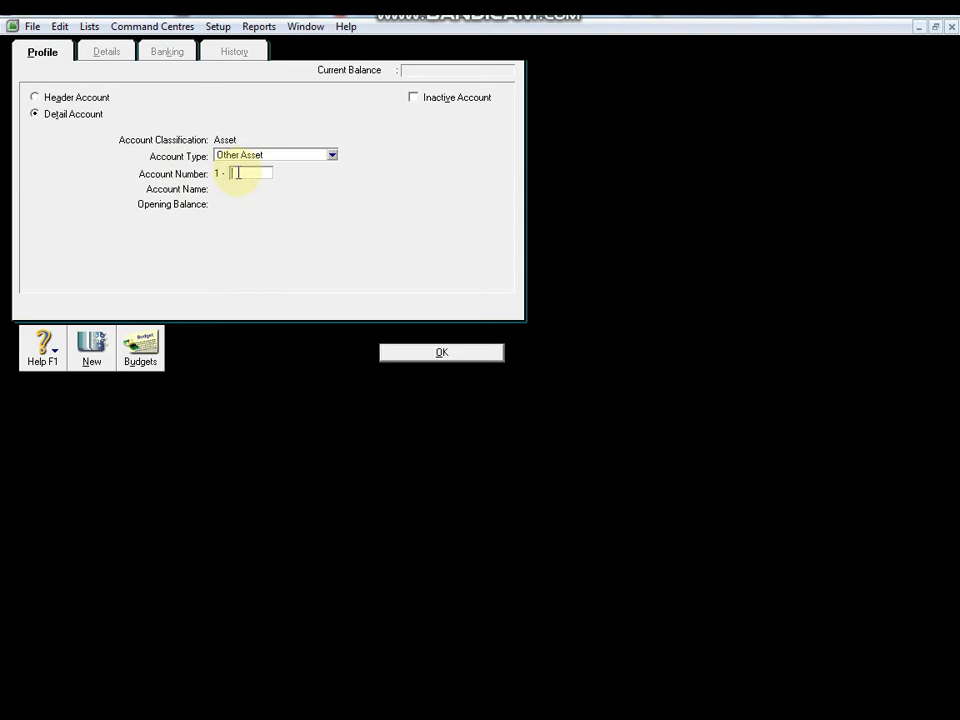
Step: Try Bank account number 1-1200, then abandon the form after the duplicate-number warning
type("1200")
left_click(332, 156)
left_click(318, 170)
left_click(255, 174)
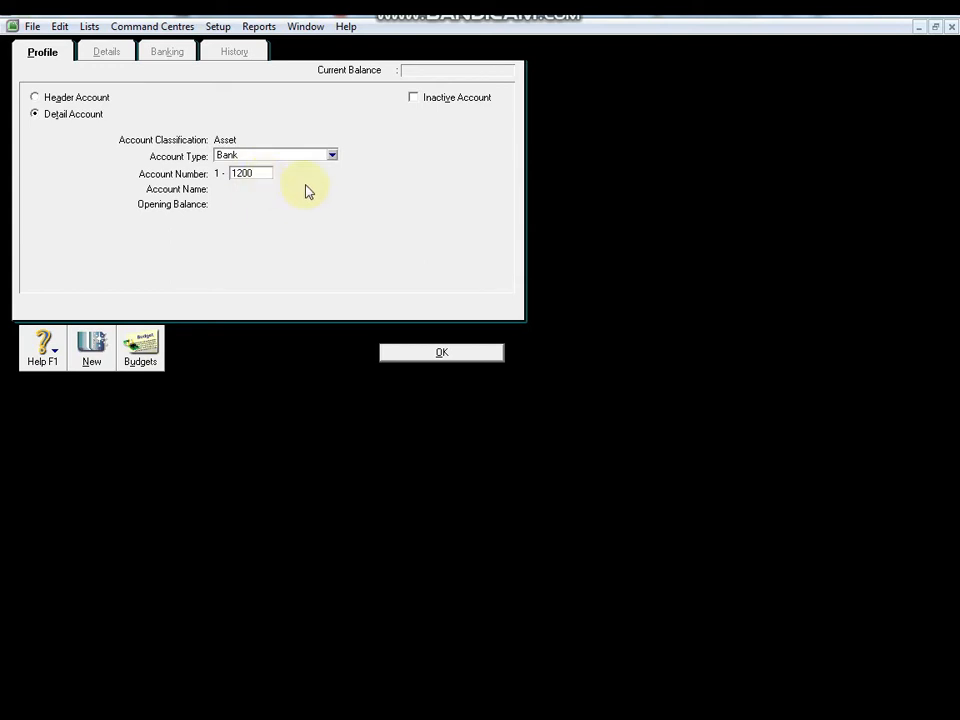
key("Tab")
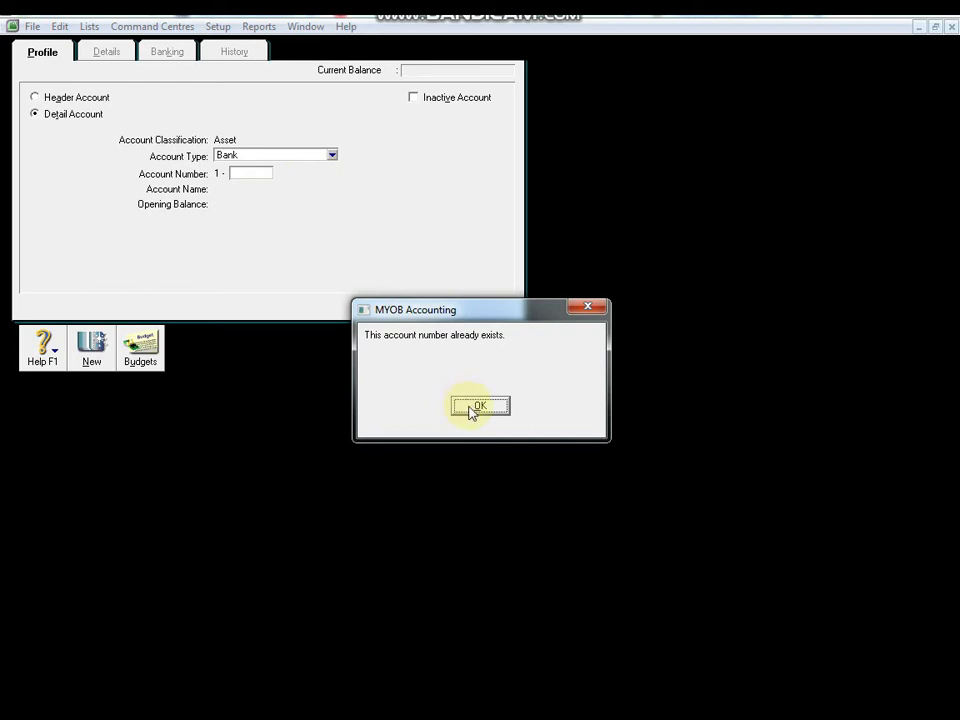
left_click(484, 408)
left_click(484, 408)
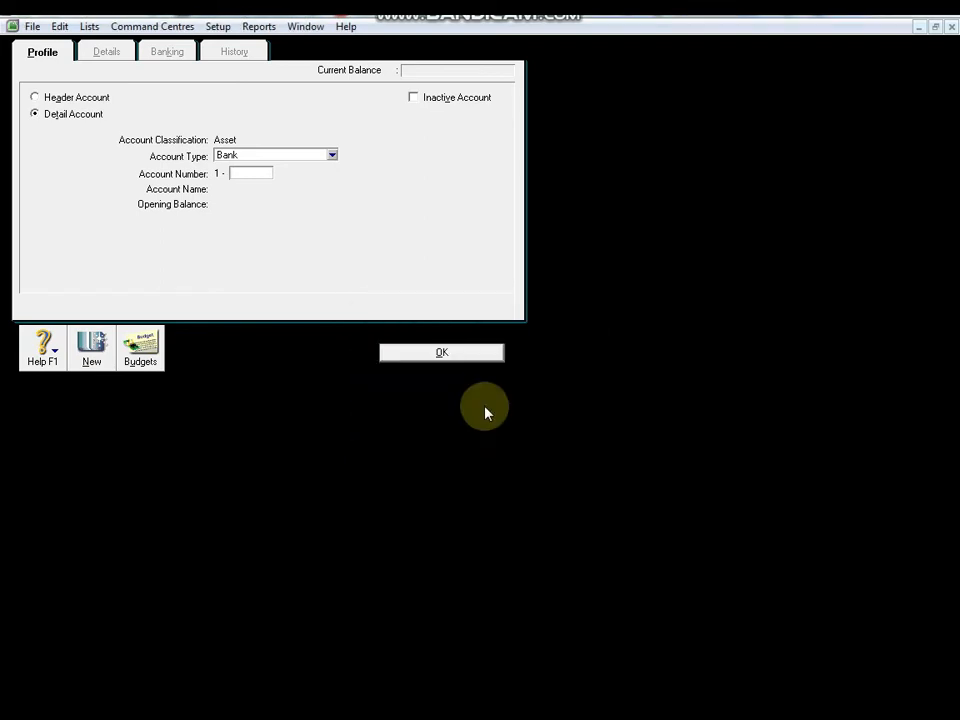
left_click(428, 355)
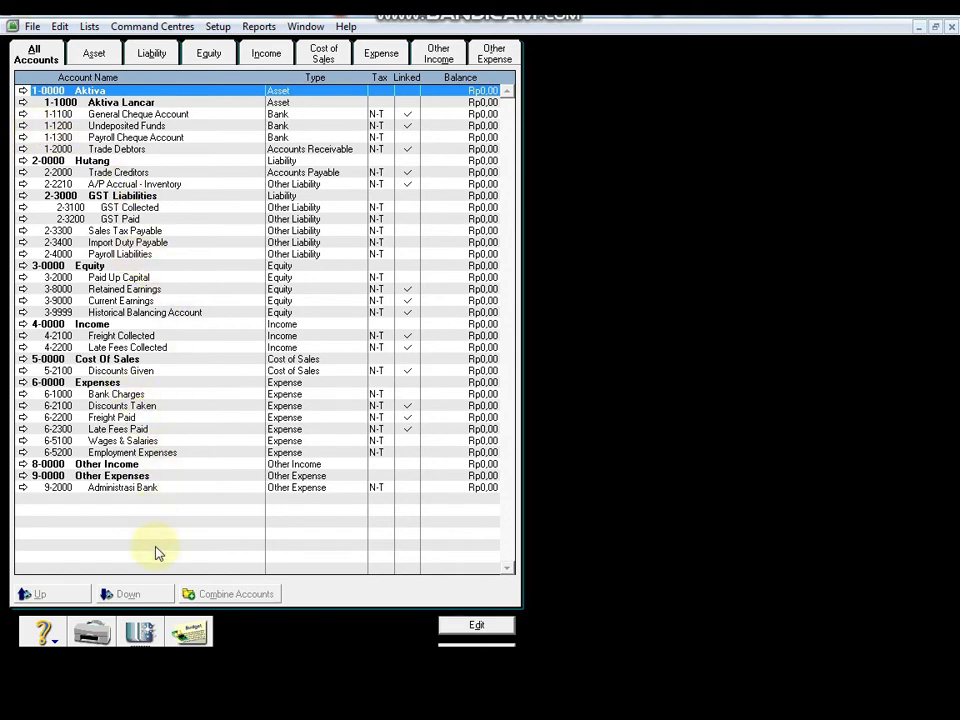
Step: Fill in a new Bank account numbered 1-1210 with the name Kas Kecil
left_click(143, 637)
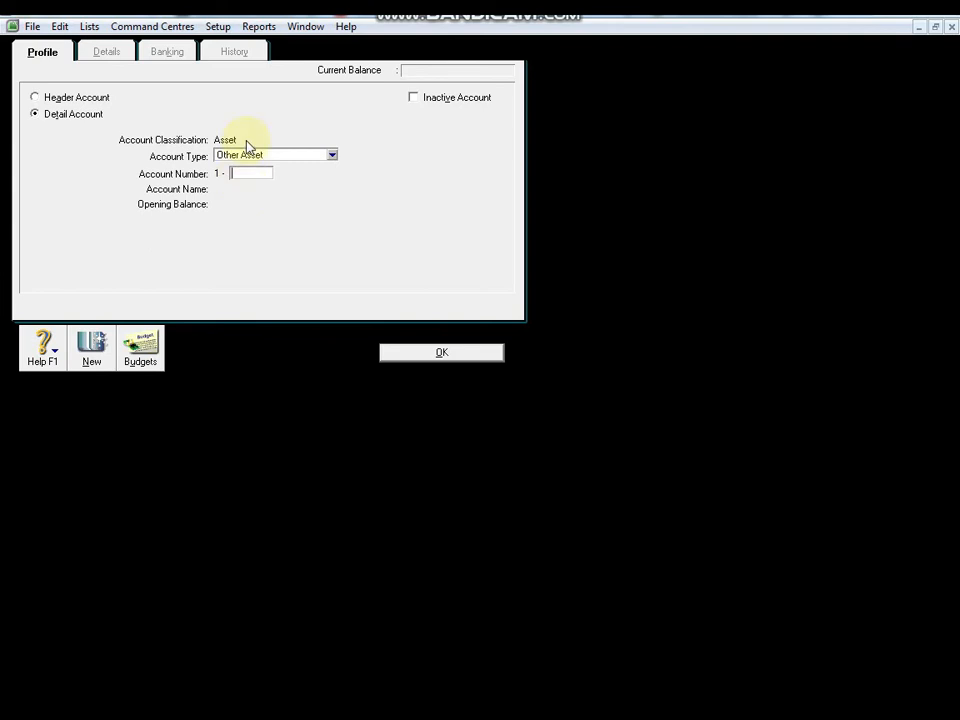
type("1210")
left_click(333, 157)
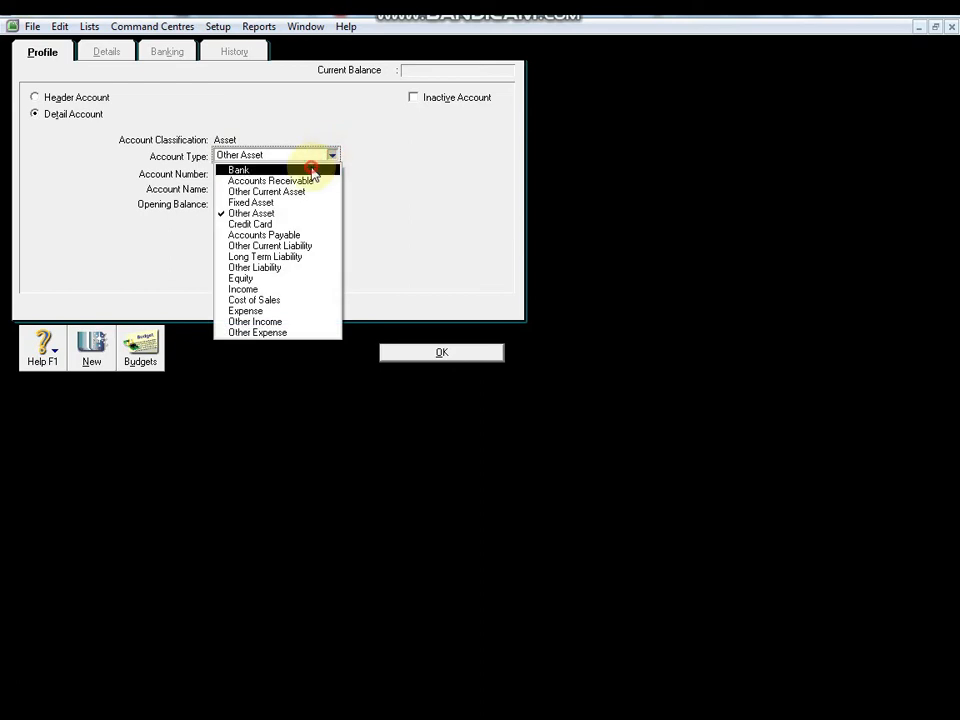
left_click(308, 169)
left_click(254, 173)
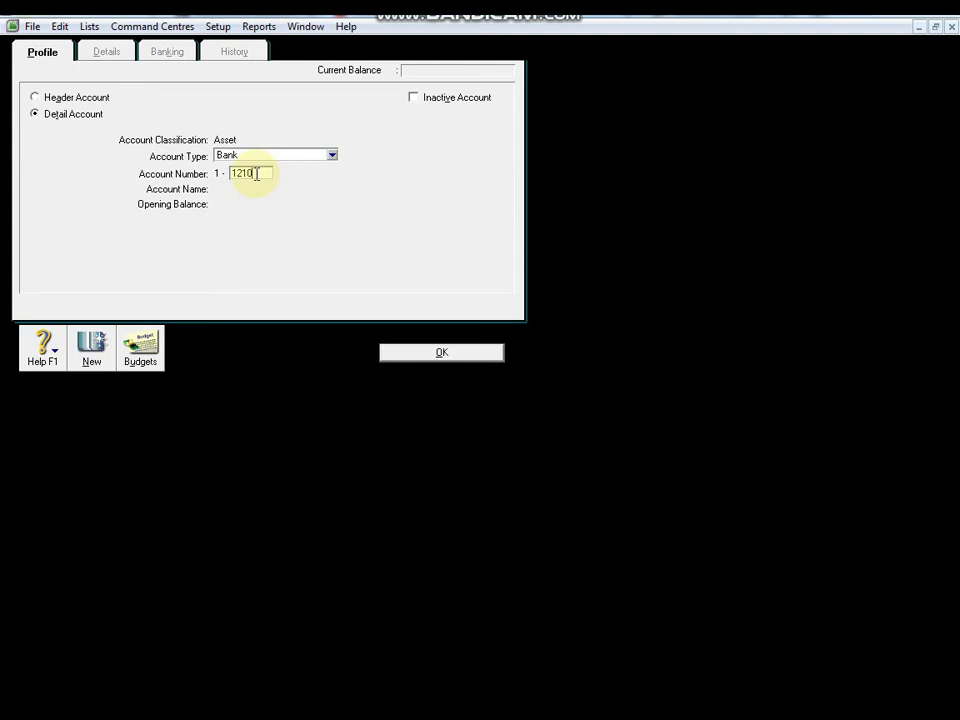
key("Tab")
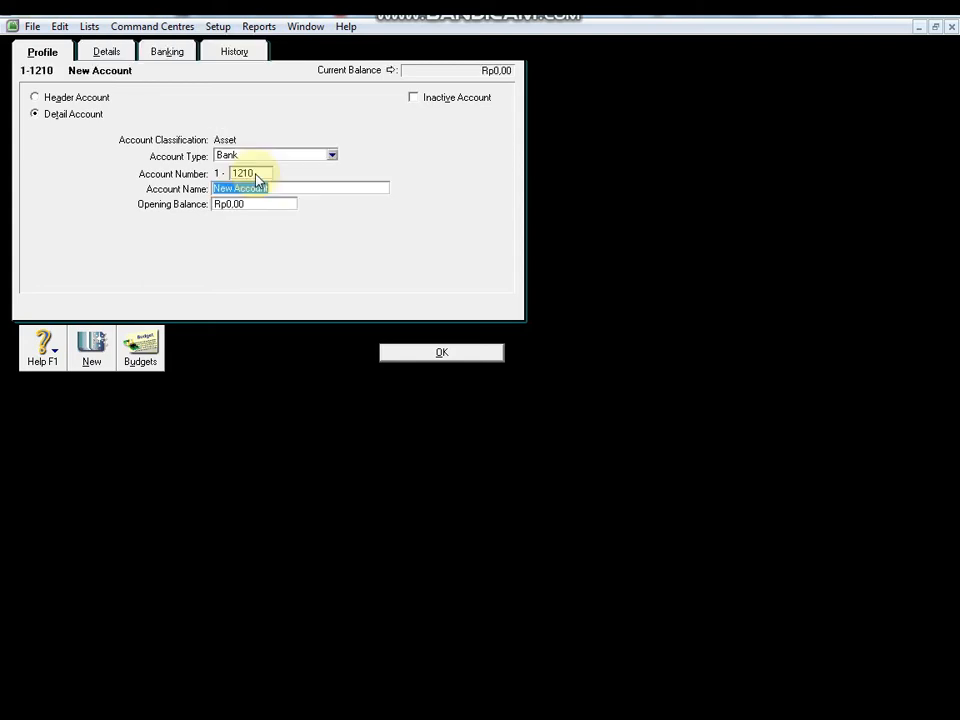
type("KA")
key("BackSpace")
type("as Kecil")
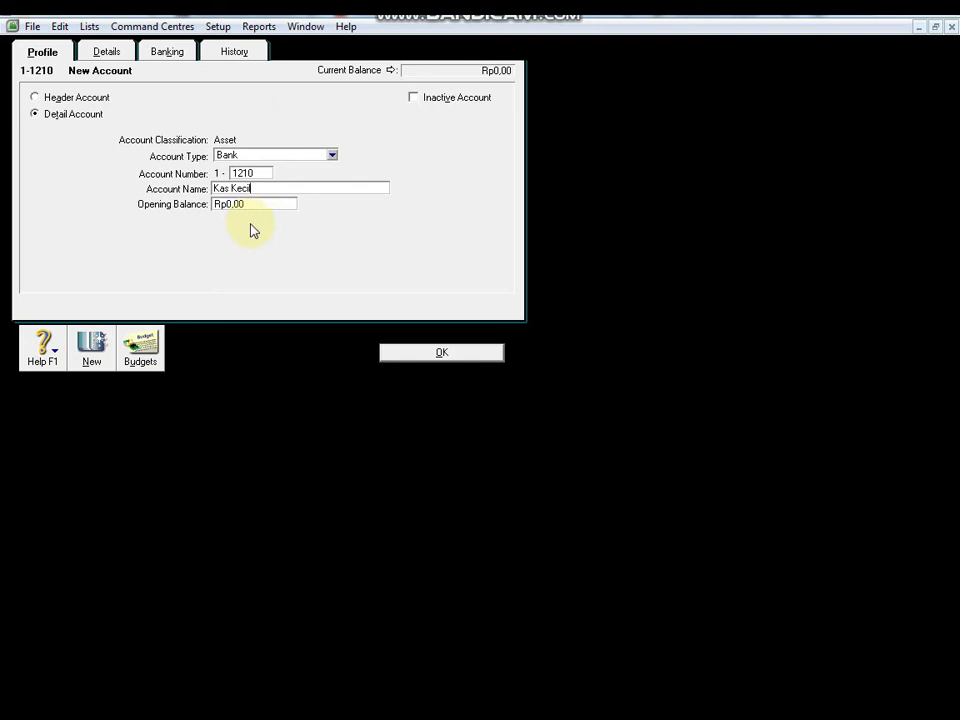
Step: Save Bank account 1-1210 Kas Kecil under Aktiva Lancar at Rp0,00
left_click(443, 353)
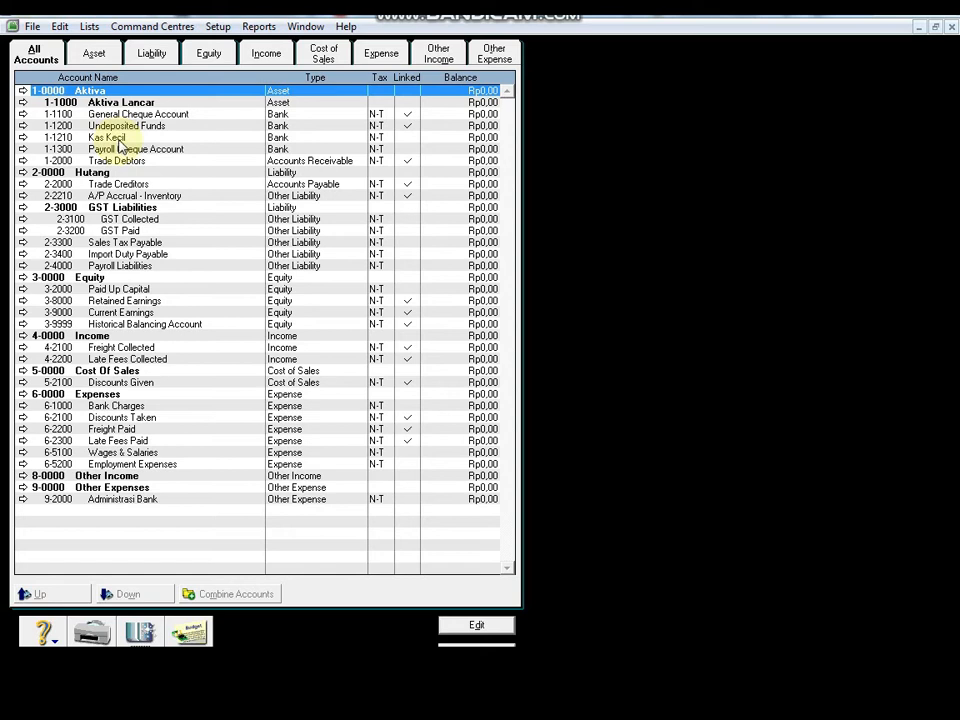
left_click(23, 138)
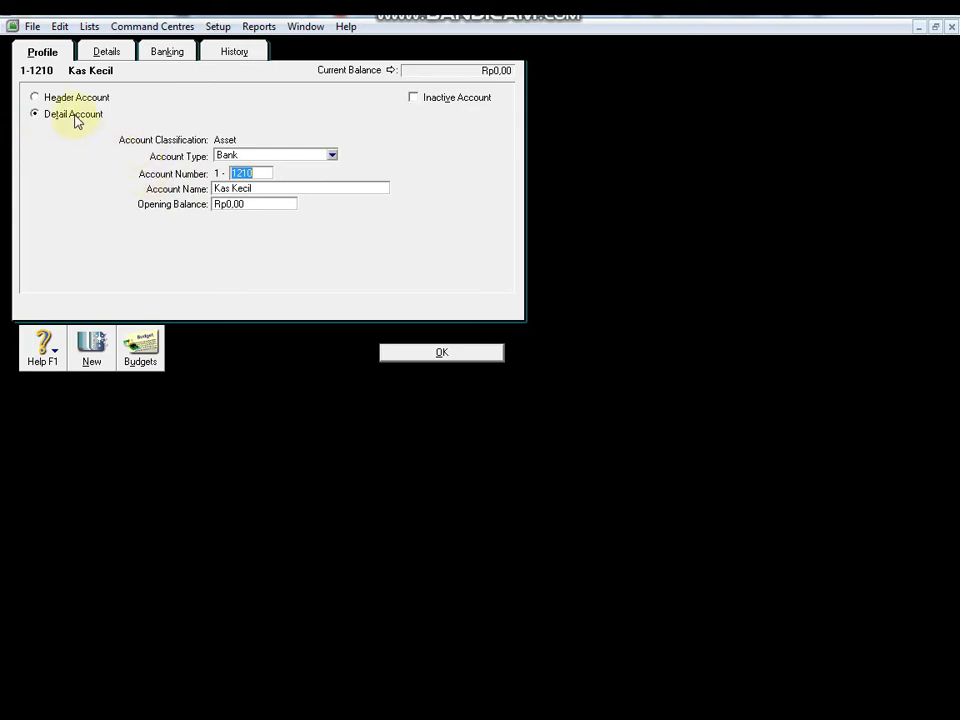
left_click(61, 30)
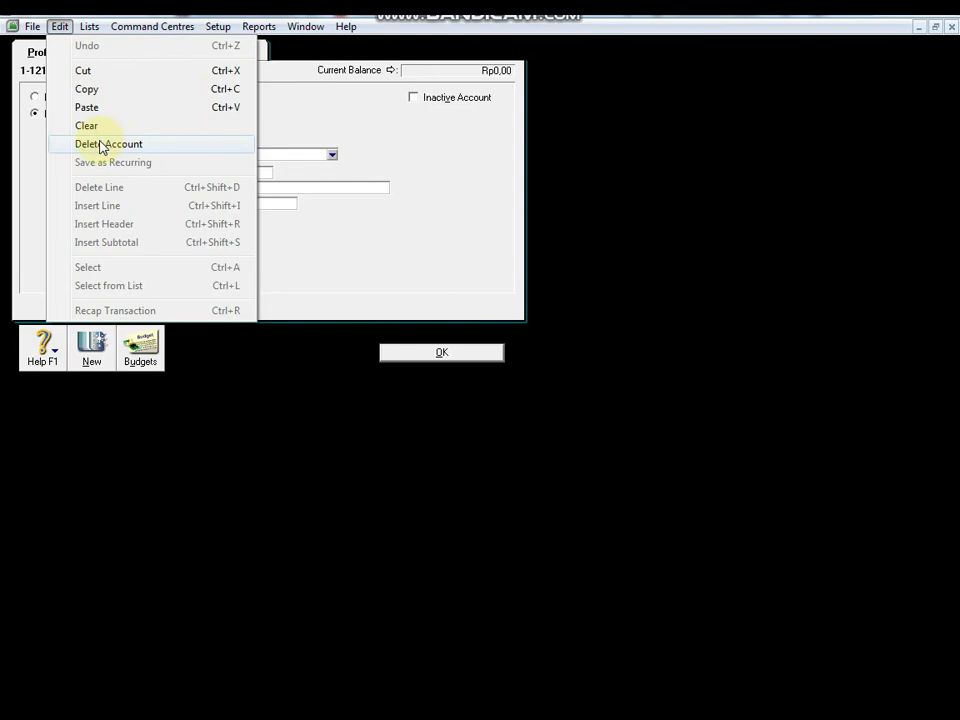
left_click(101, 145)
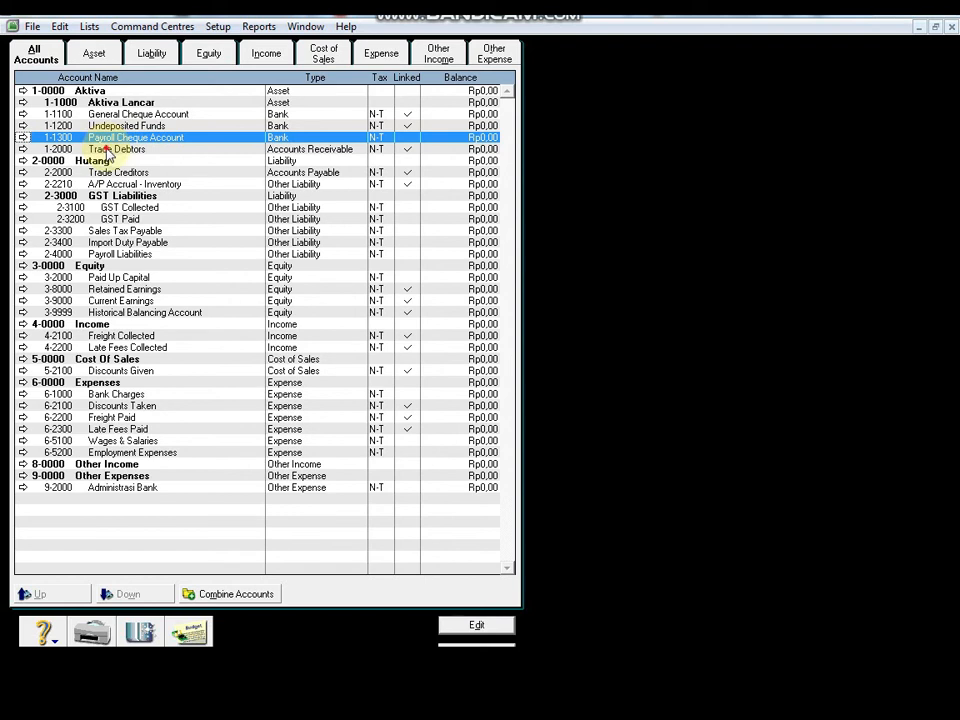
left_click(104, 148)
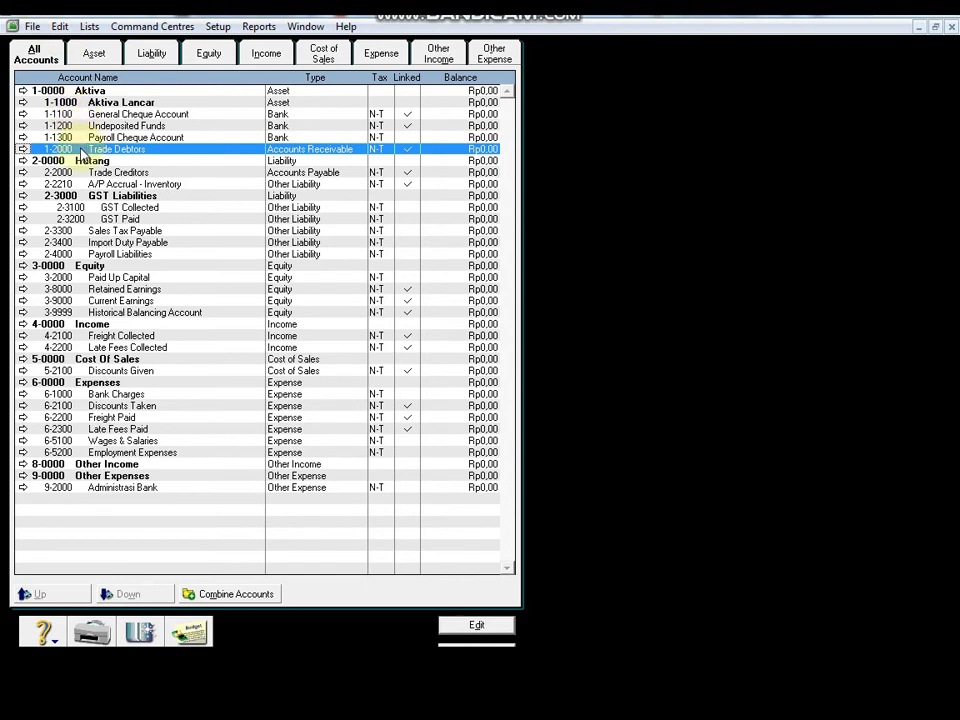
left_click(23, 104)
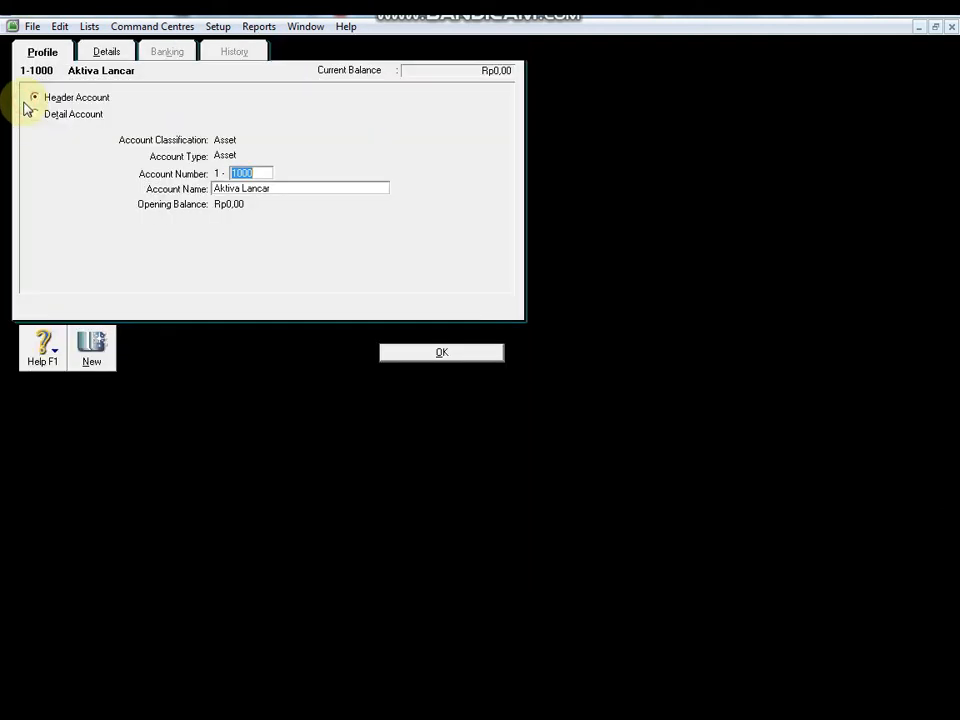
left_click(61, 31)
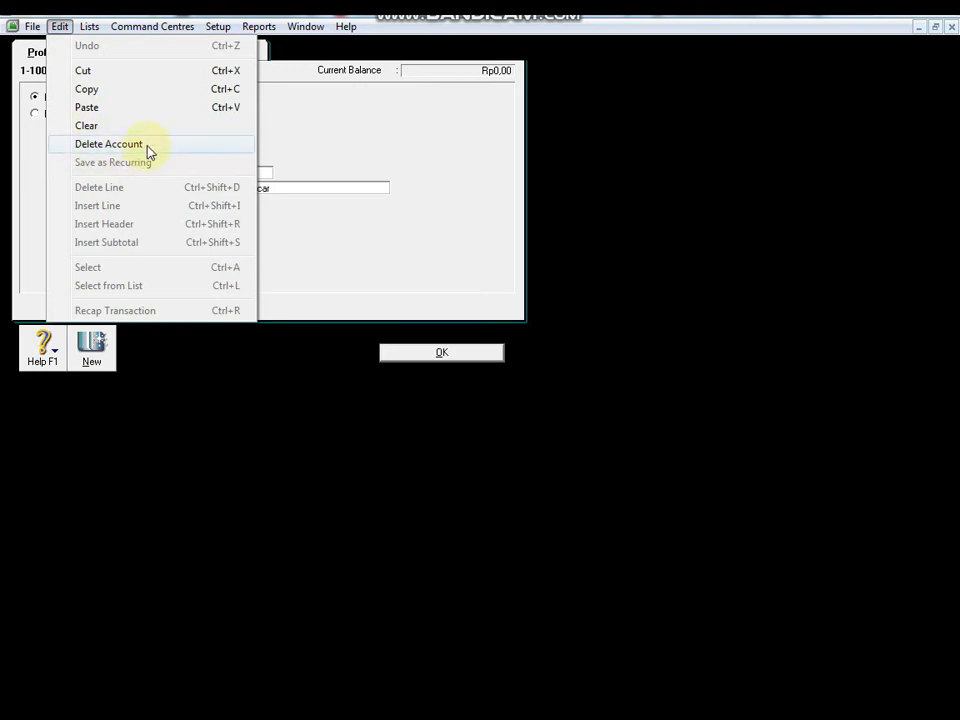
left_click(327, 232)
left_click(456, 360)
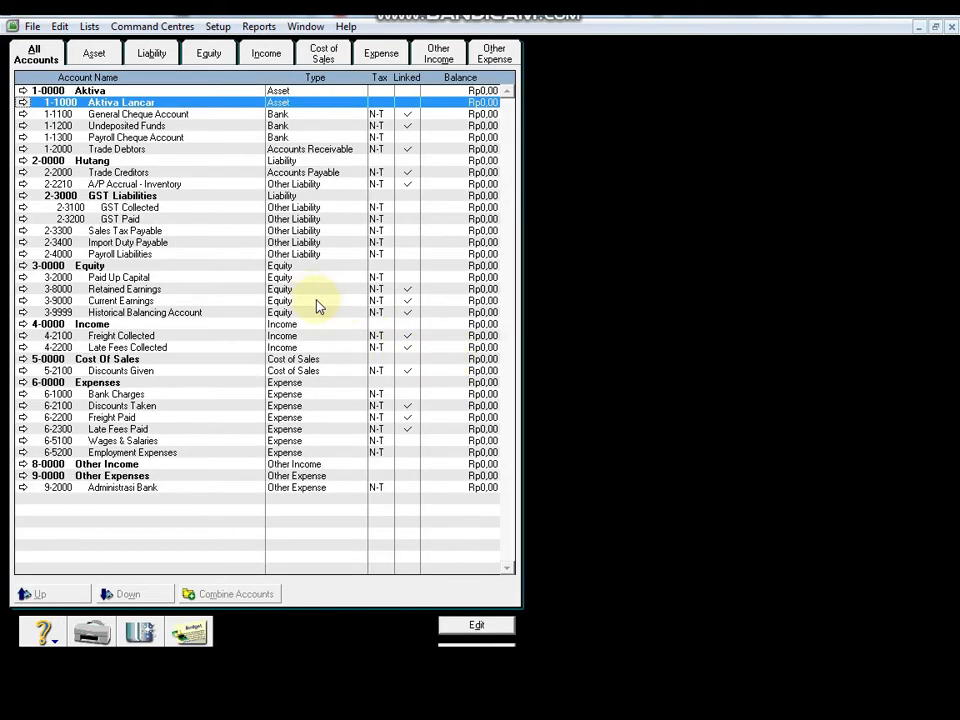
Step: Open a new account form and close it blank, back to the list showing 9-2000 Administrasi Bank
left_click(141, 634)
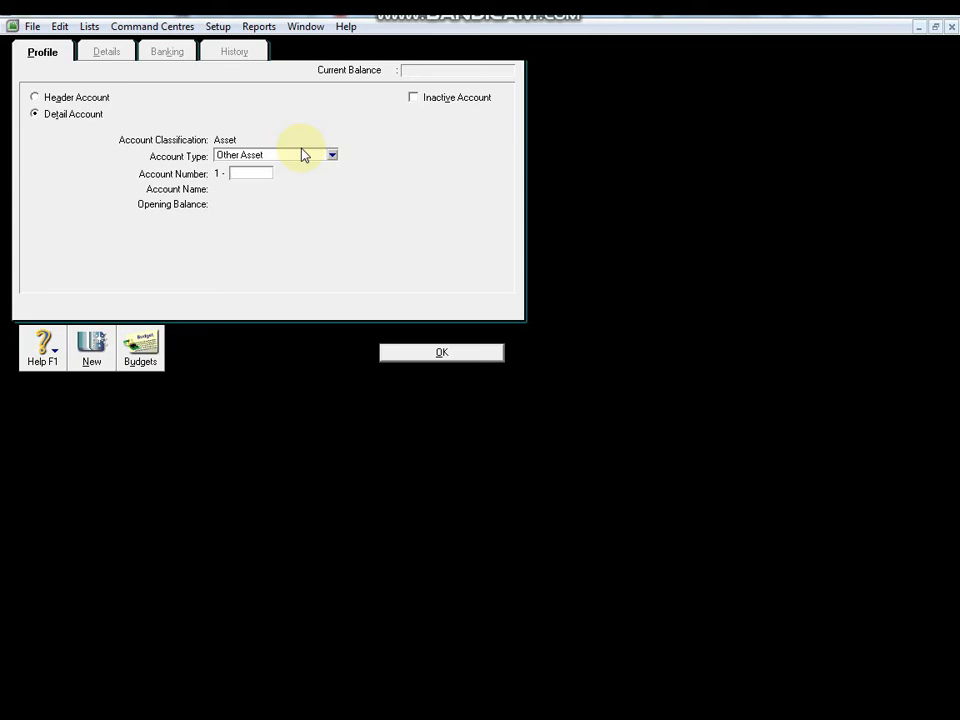
left_click(436, 356)
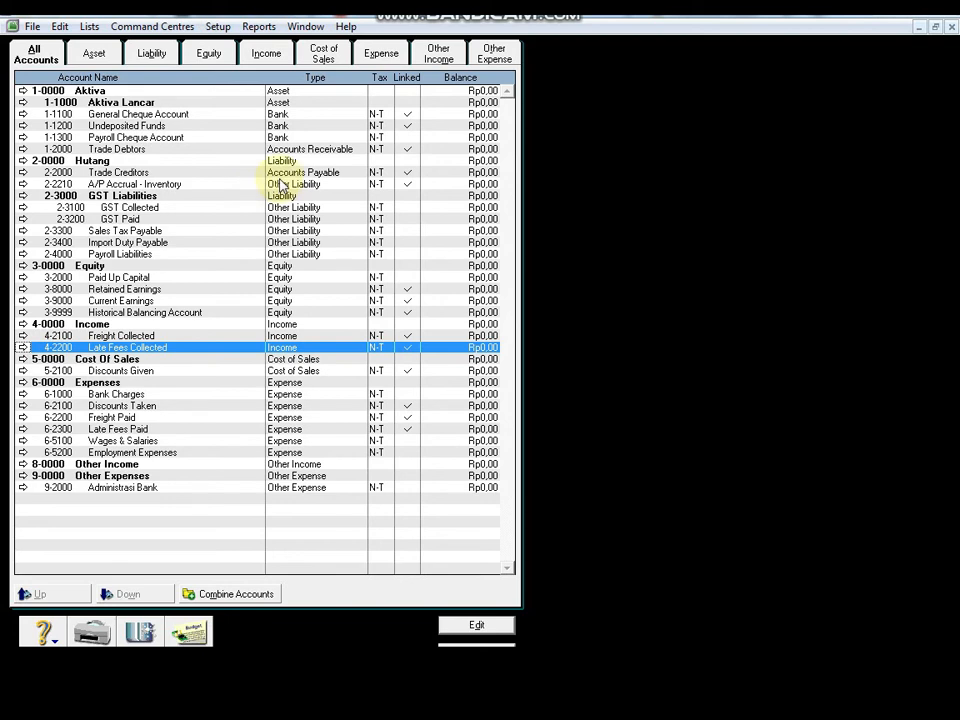
left_click(490, 58)
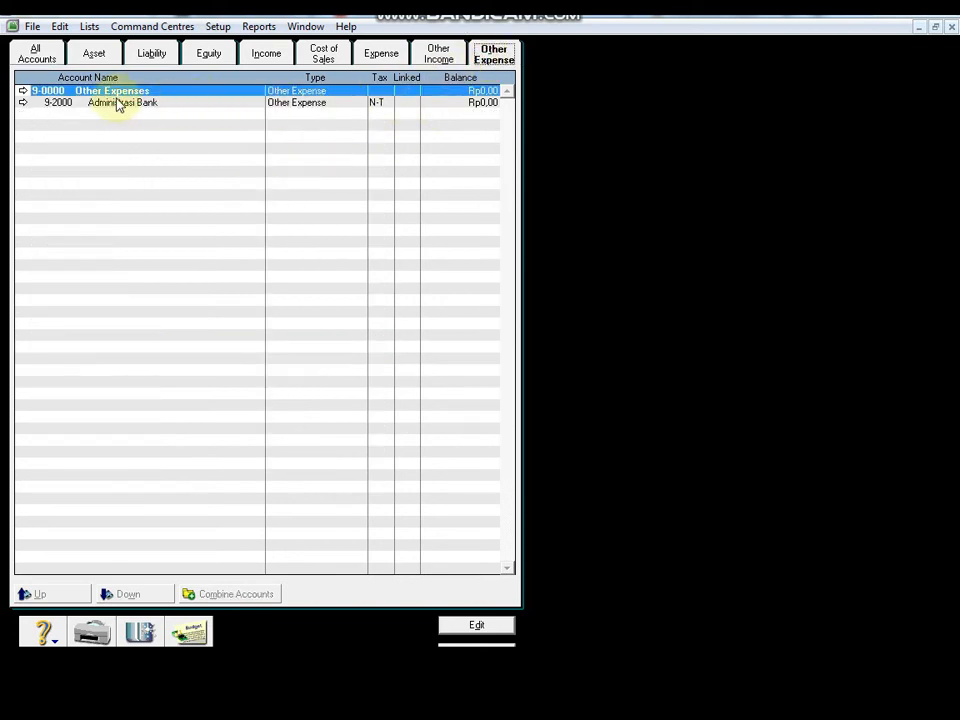
left_click(25, 106)
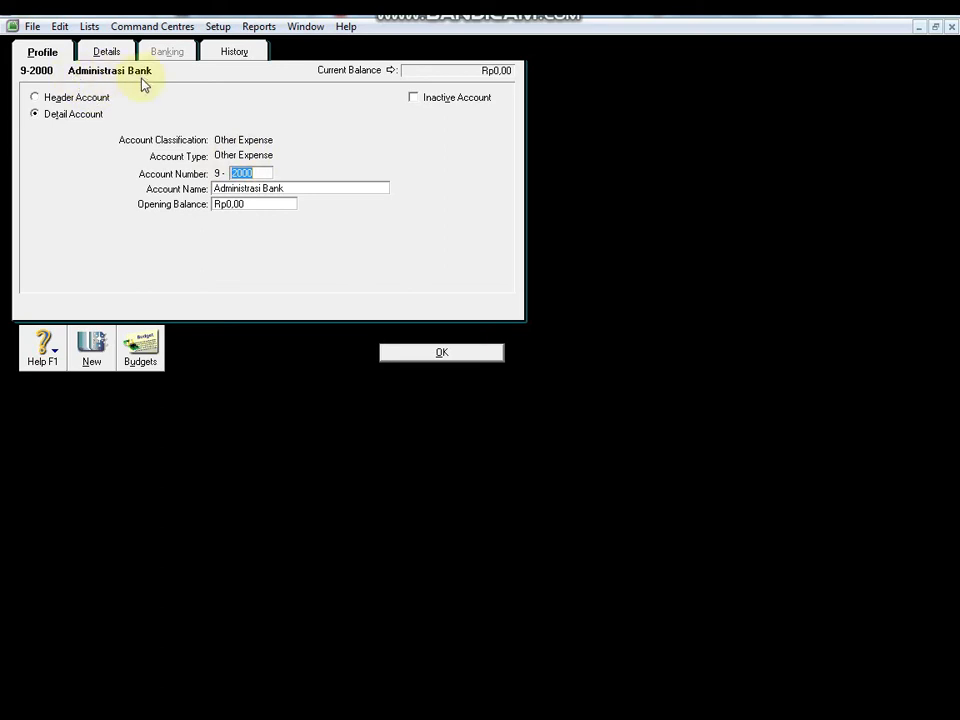
left_click(478, 354)
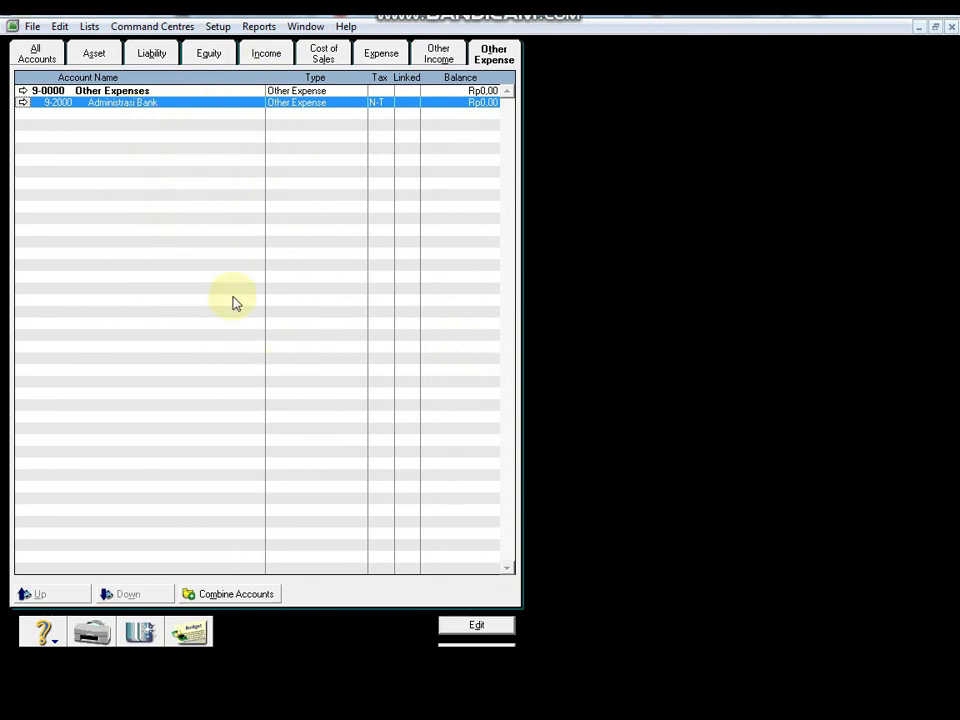
left_click(36, 55)
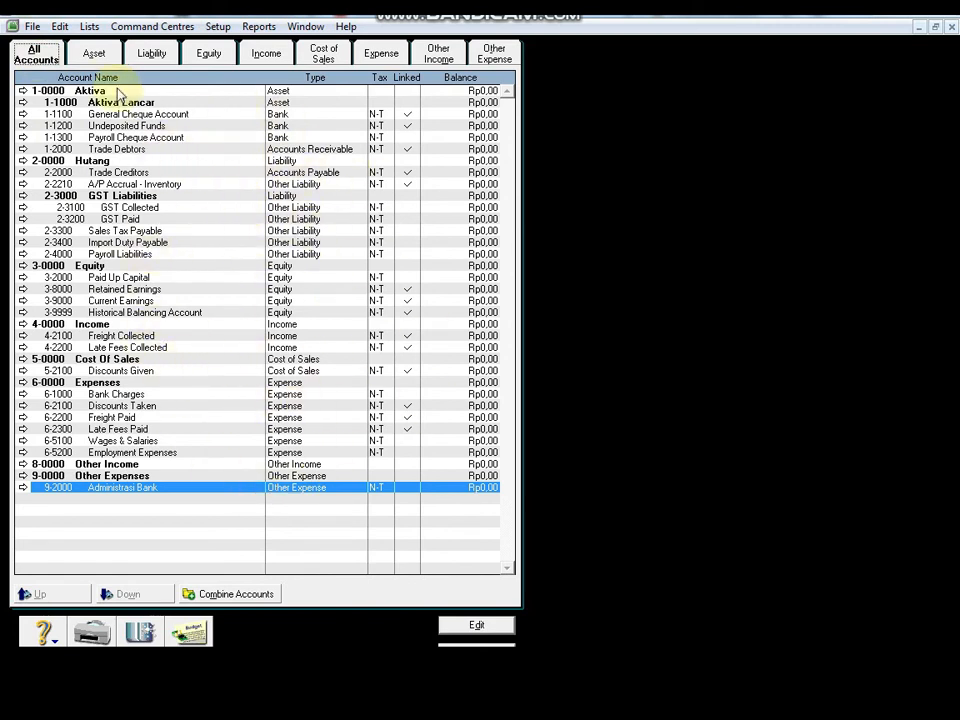
Step: Filter the list to Other Expense accounts: 9-0000 Other Expenses and 9-2000 Administrasi Bank
left_click(97, 56)
left_click(150, 57)
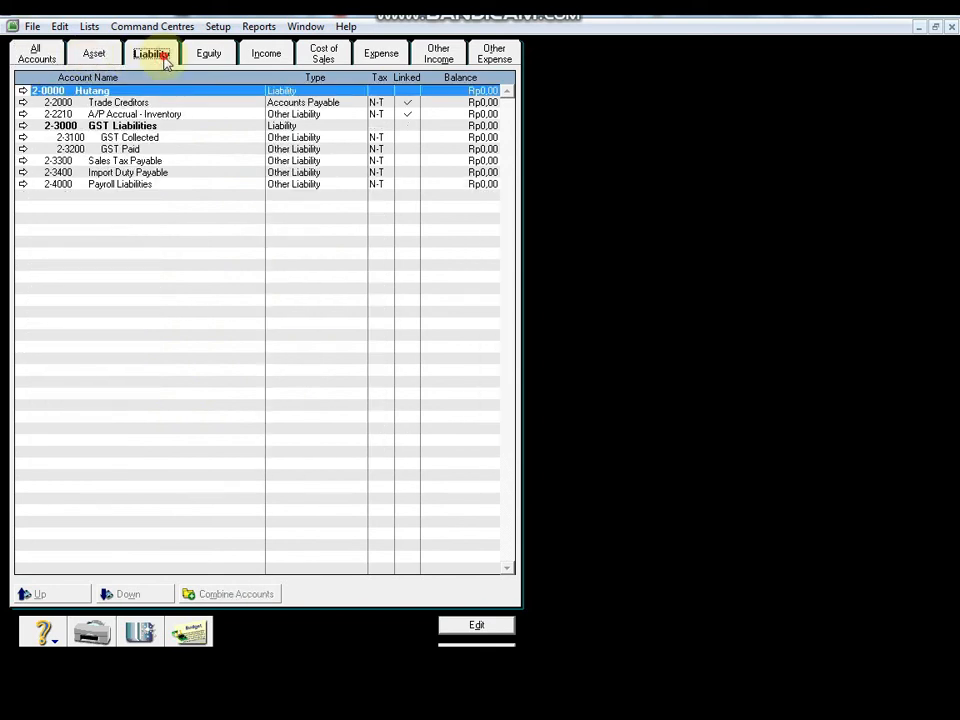
left_click(207, 60)
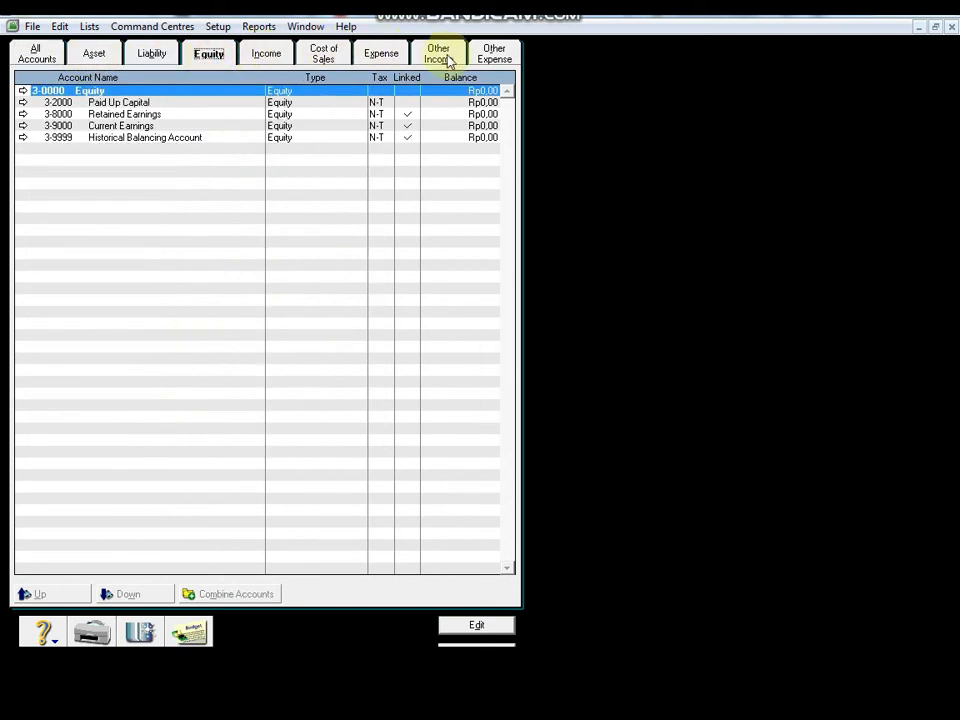
left_click(506, 55)
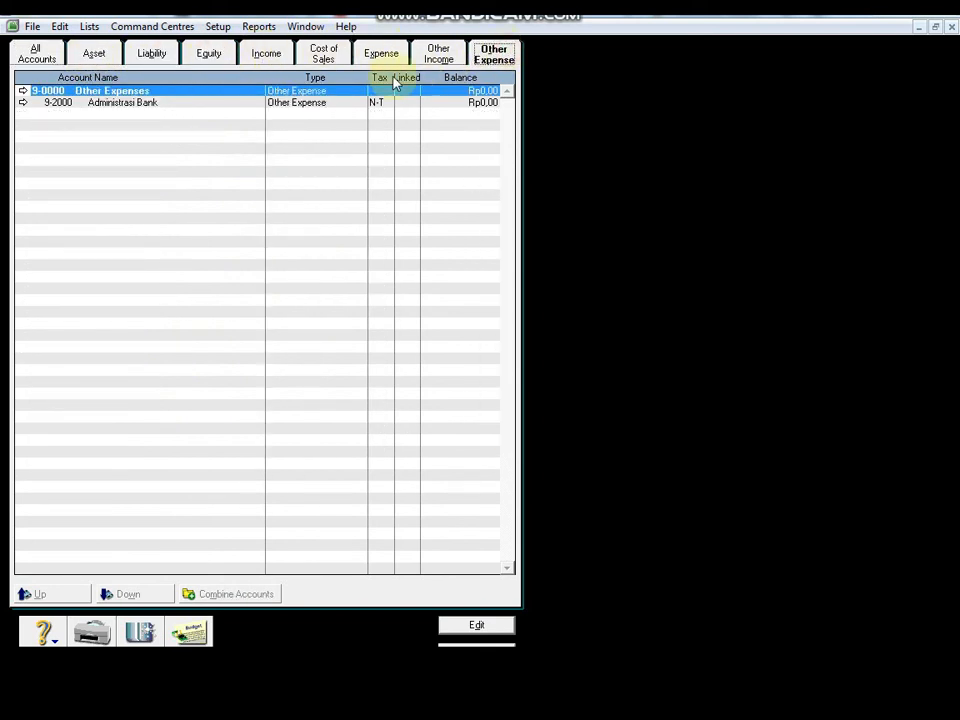
left_click(38, 58)
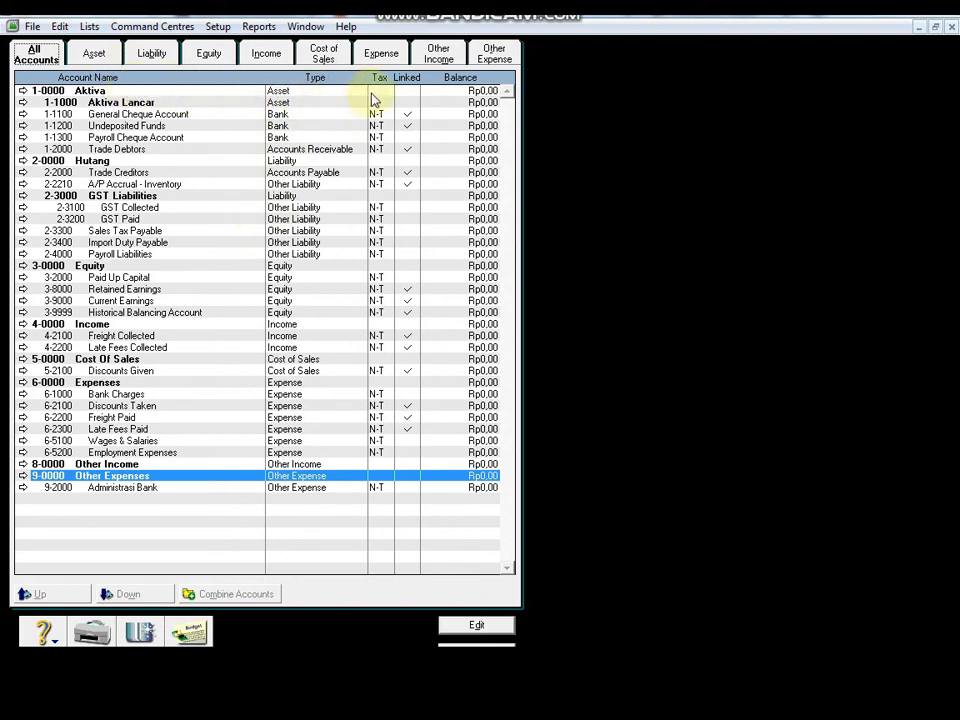
left_click(491, 62)
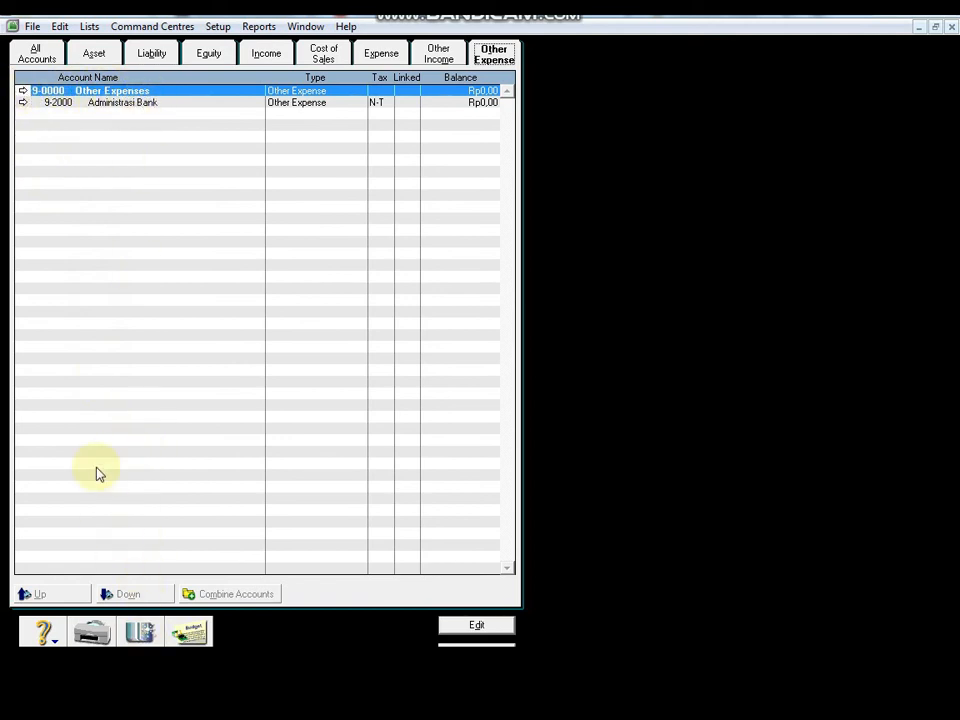
left_click(23, 102)
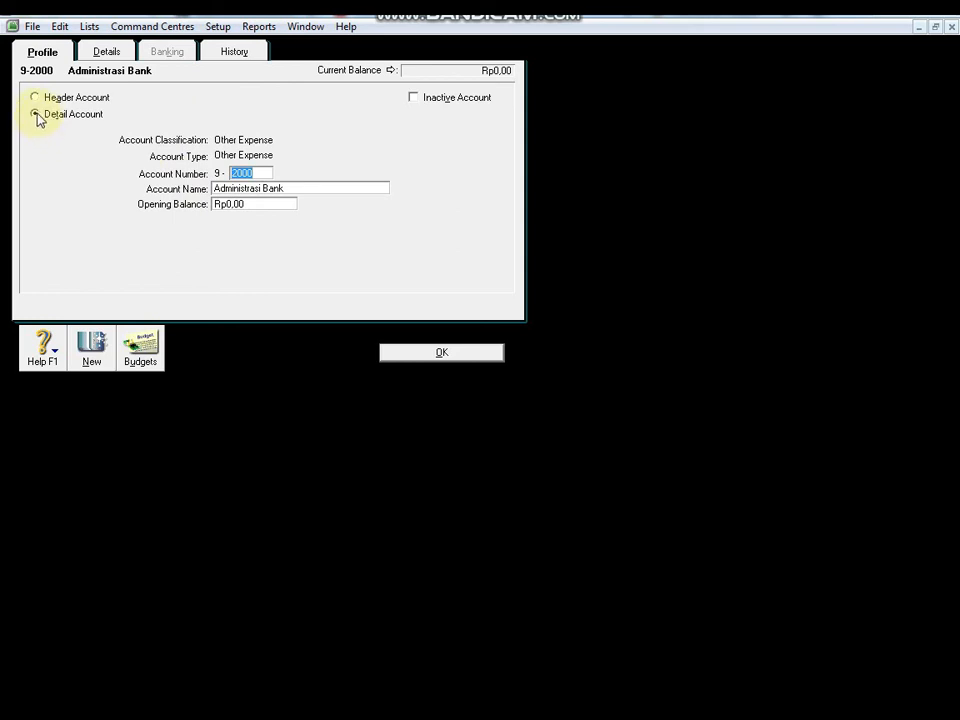
left_click(256, 171)
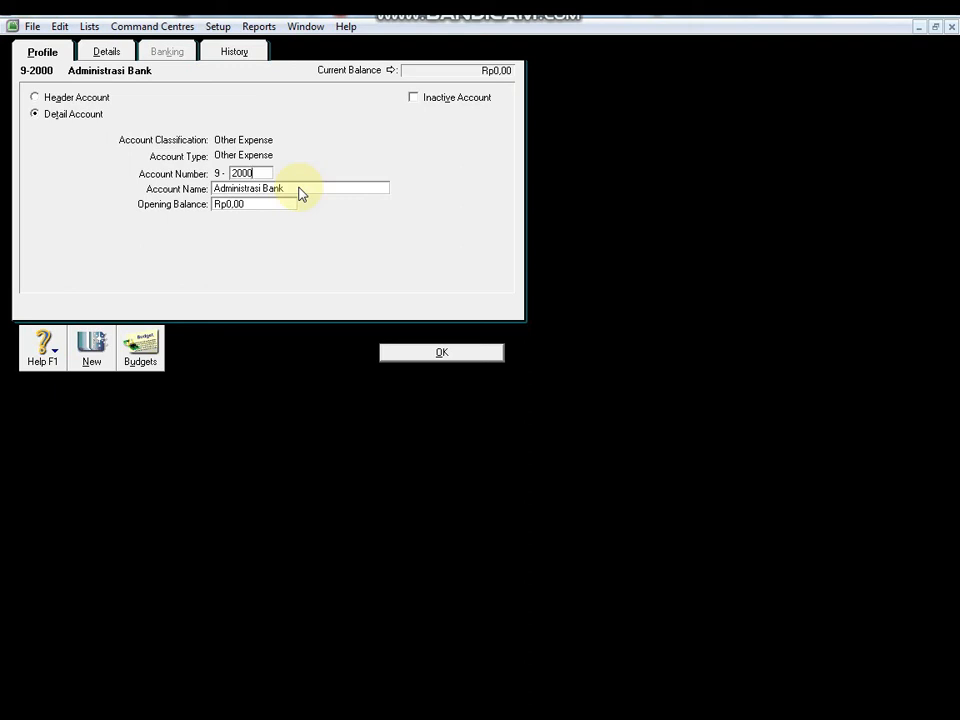
left_click(402, 353)
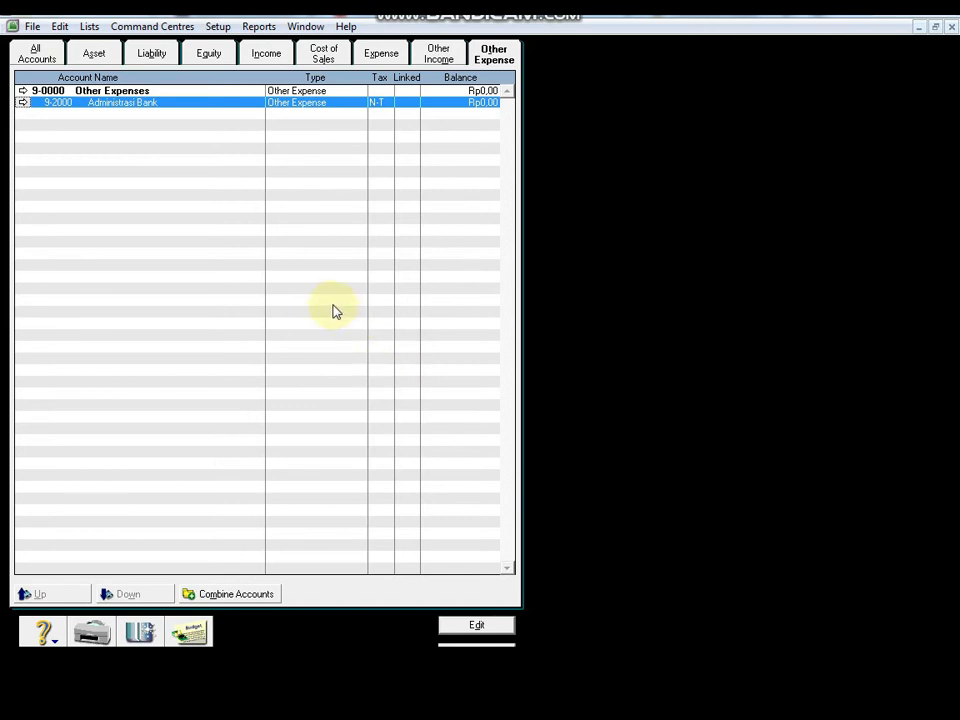
Step: Filter to Liability accounts and open header account 2-0000 Hutang's details
left_click(157, 56)
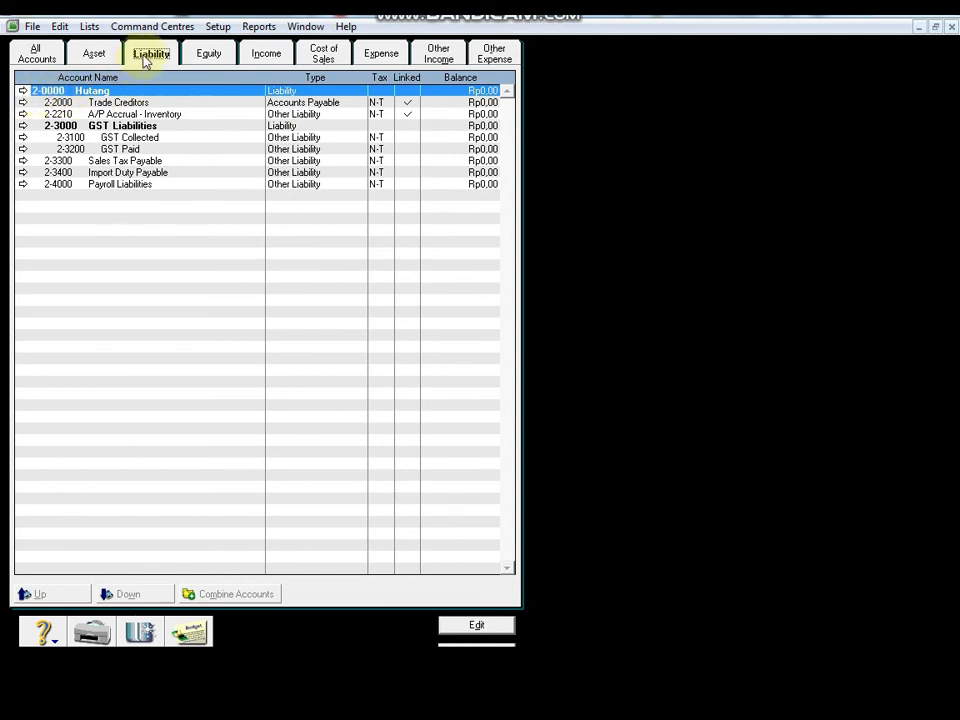
left_click(201, 58)
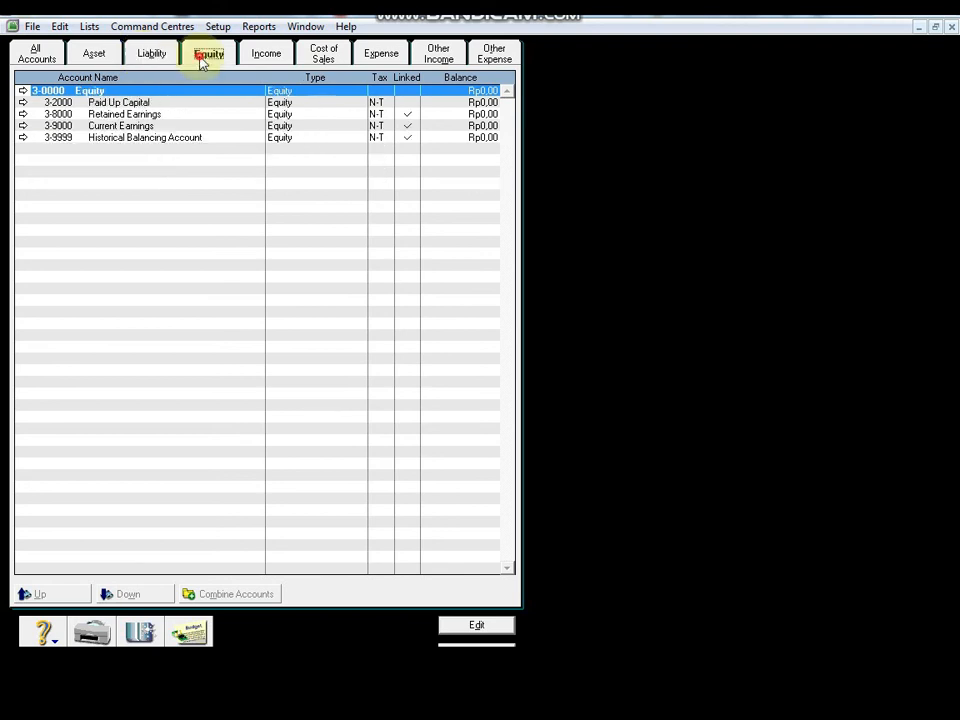
left_click(267, 58)
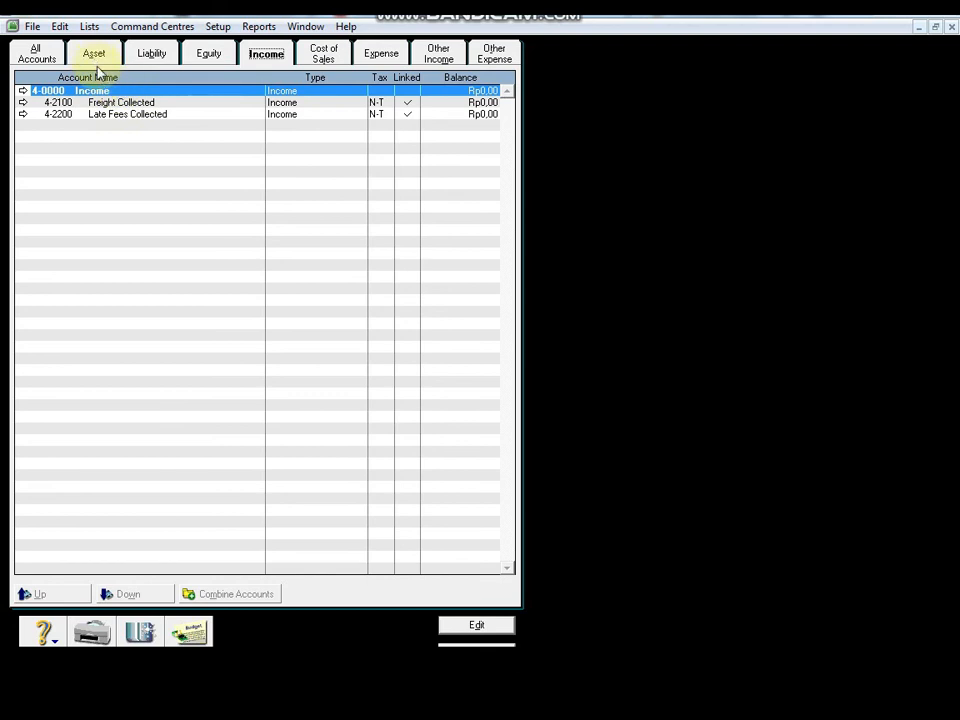
left_click(150, 62)
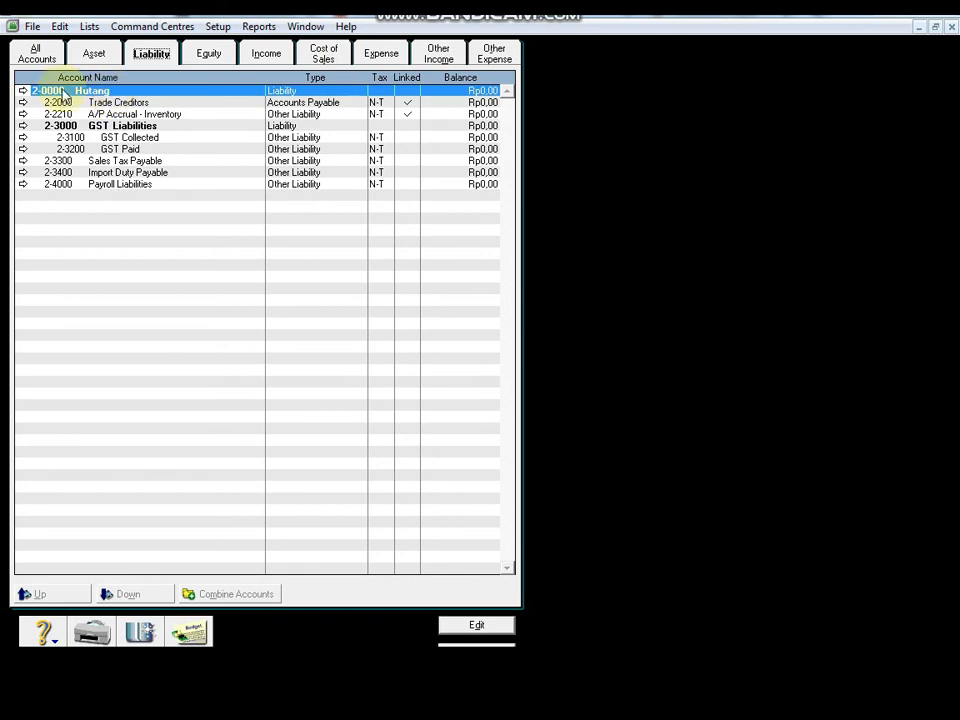
left_click(24, 92)
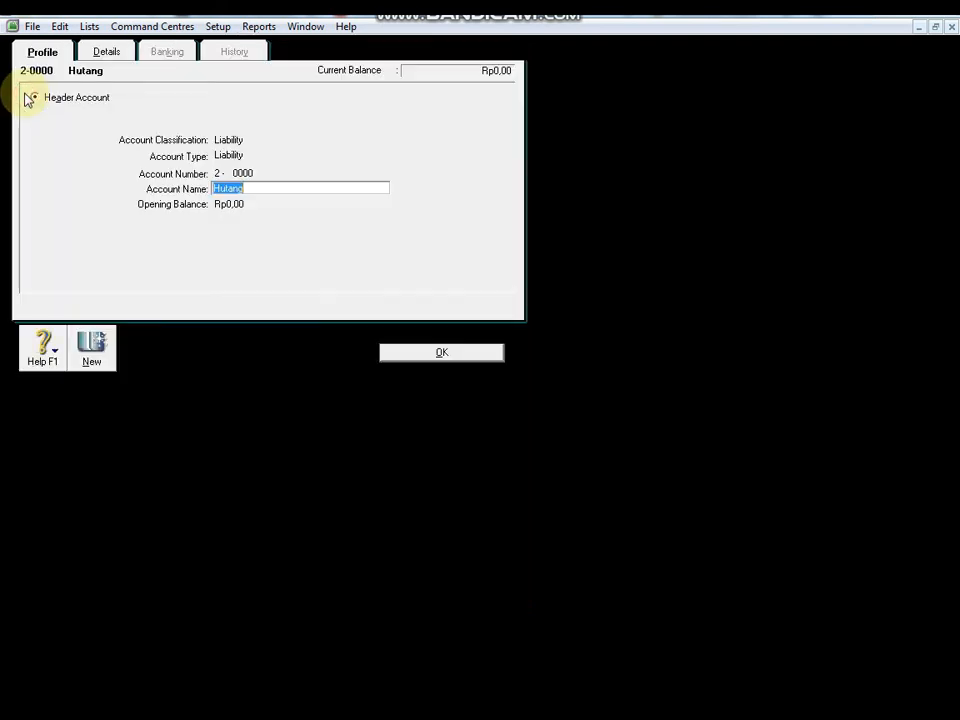